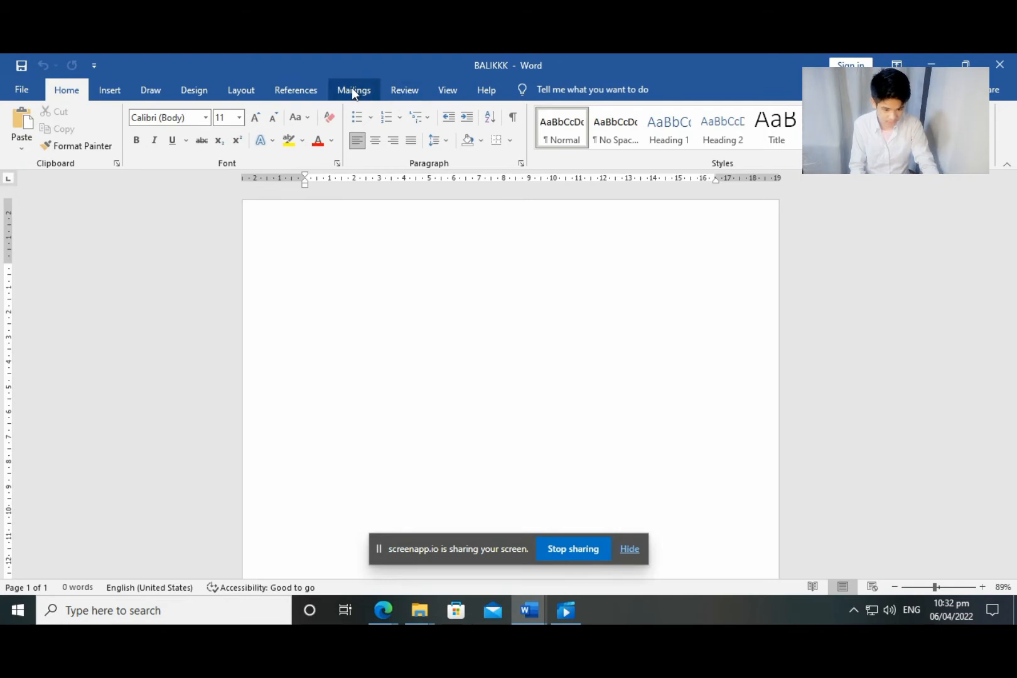
Make the blank document a Letters mail merge and show the recipient source options
{"action": "left_click", "coordinate": [352, 94]}
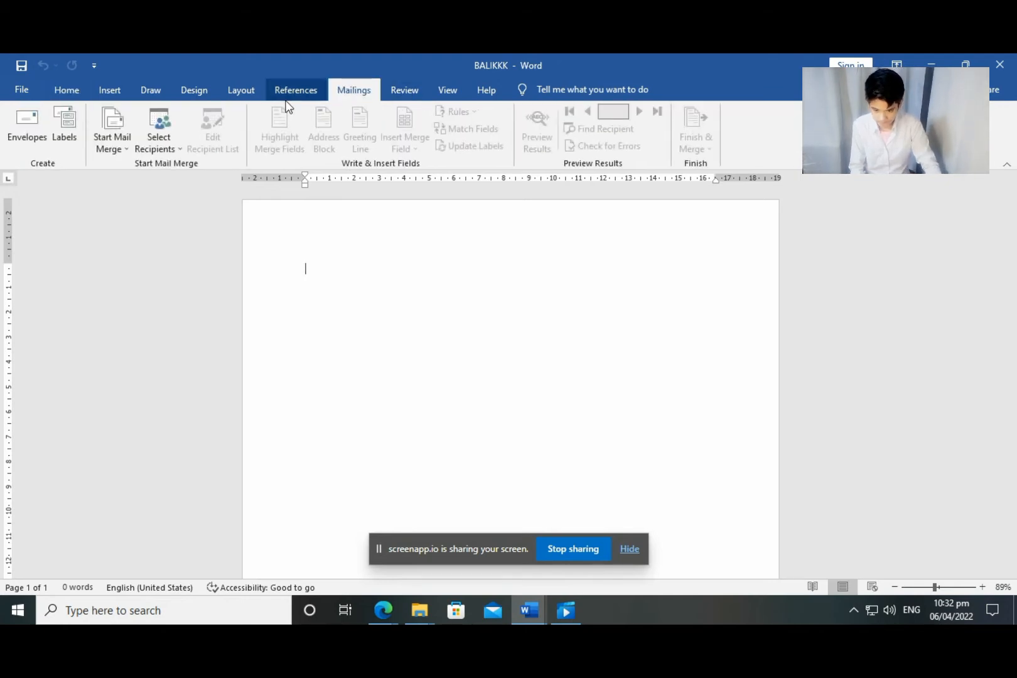
{"action": "left_click", "coordinate": [107, 134]}
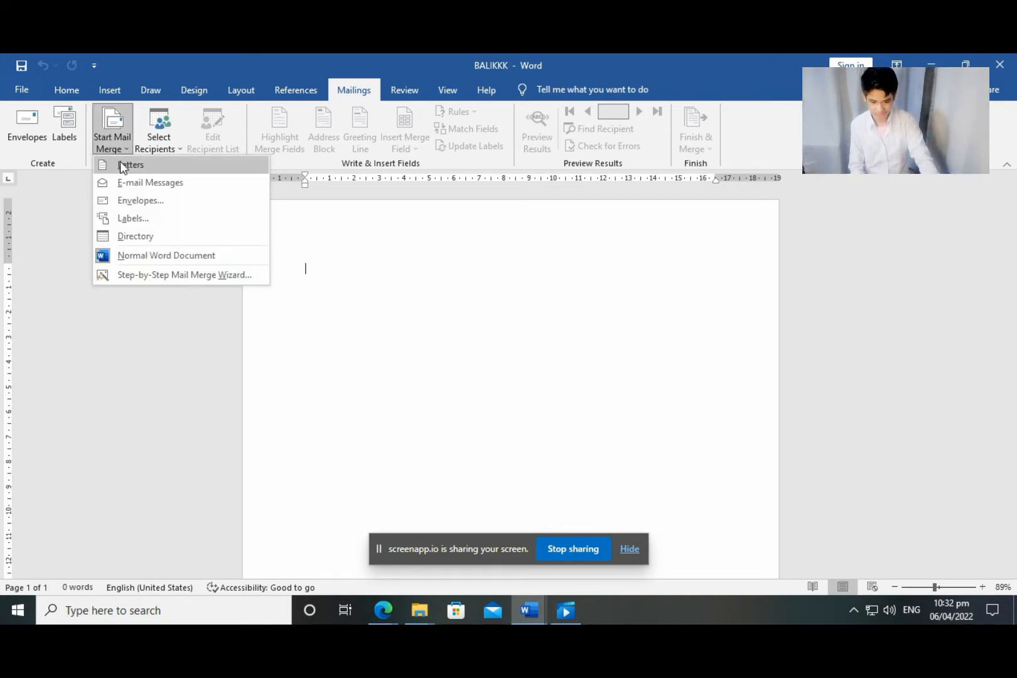
{"action": "left_click", "coordinate": [120, 161]}
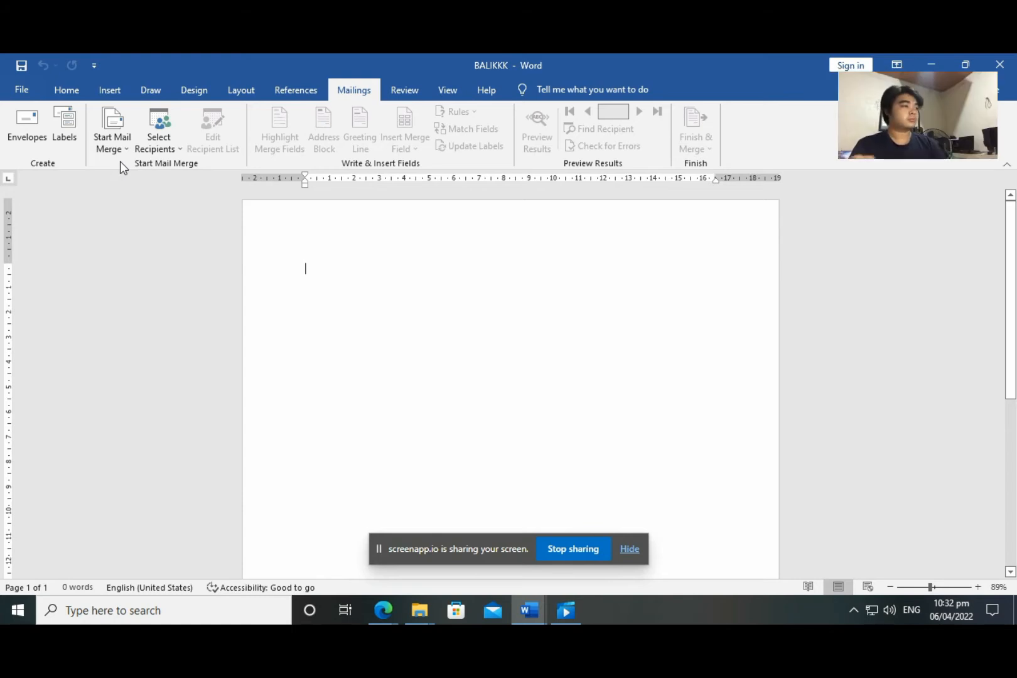
{"action": "left_click", "coordinate": [160, 138]}
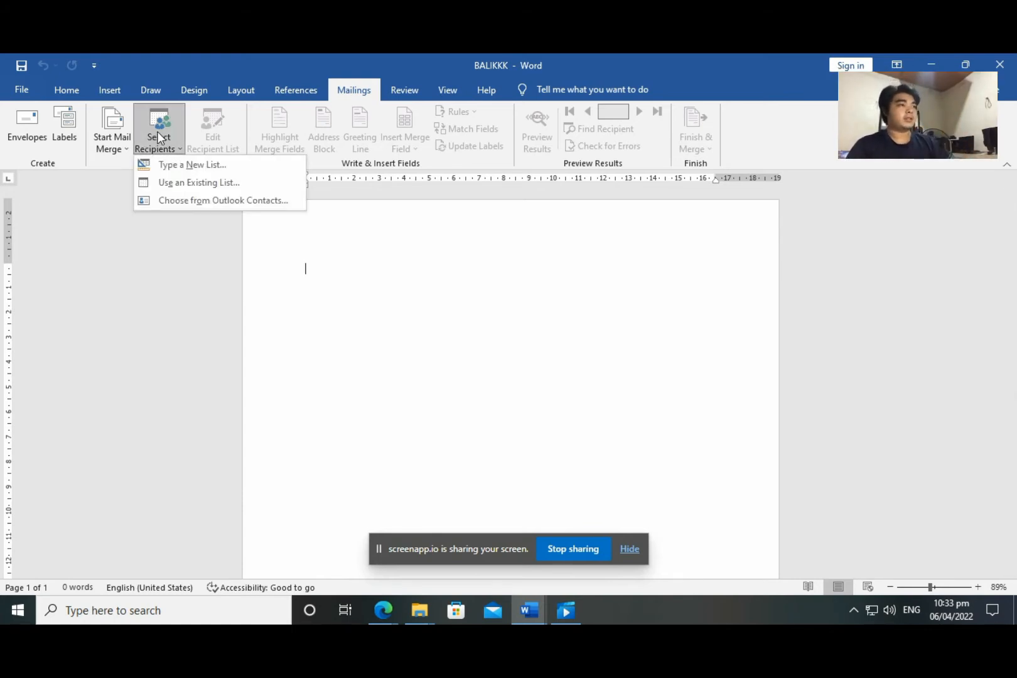
Start a new recipient list with the first recipient's title, name, company ABC Inc and street address
{"action": "left_click", "coordinate": [170, 164]}
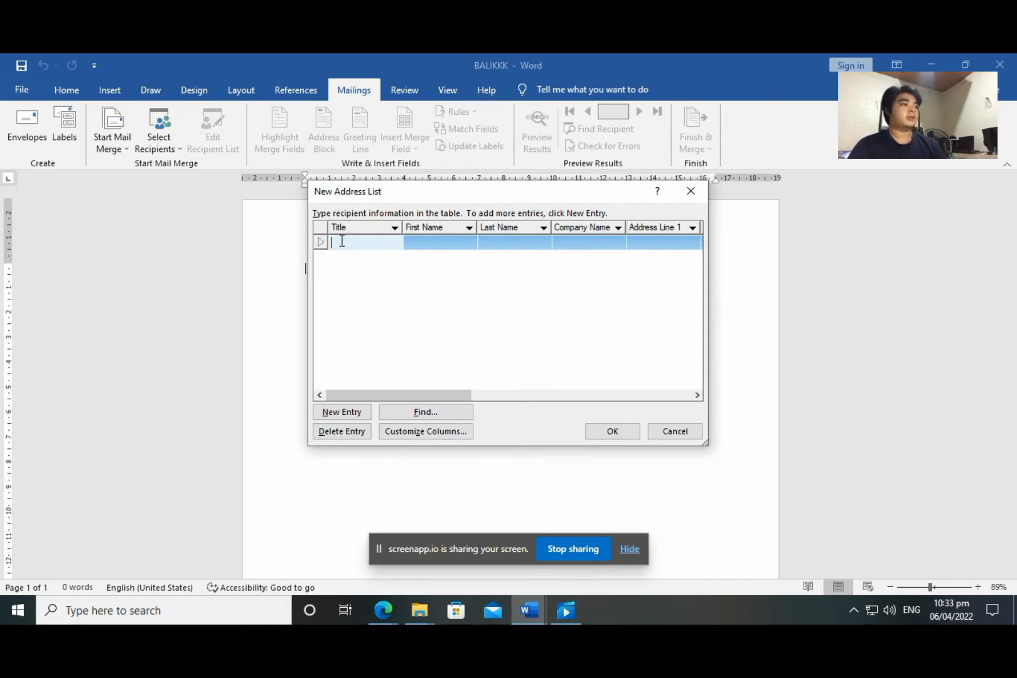
{"action": "type", "text": "Mr."}
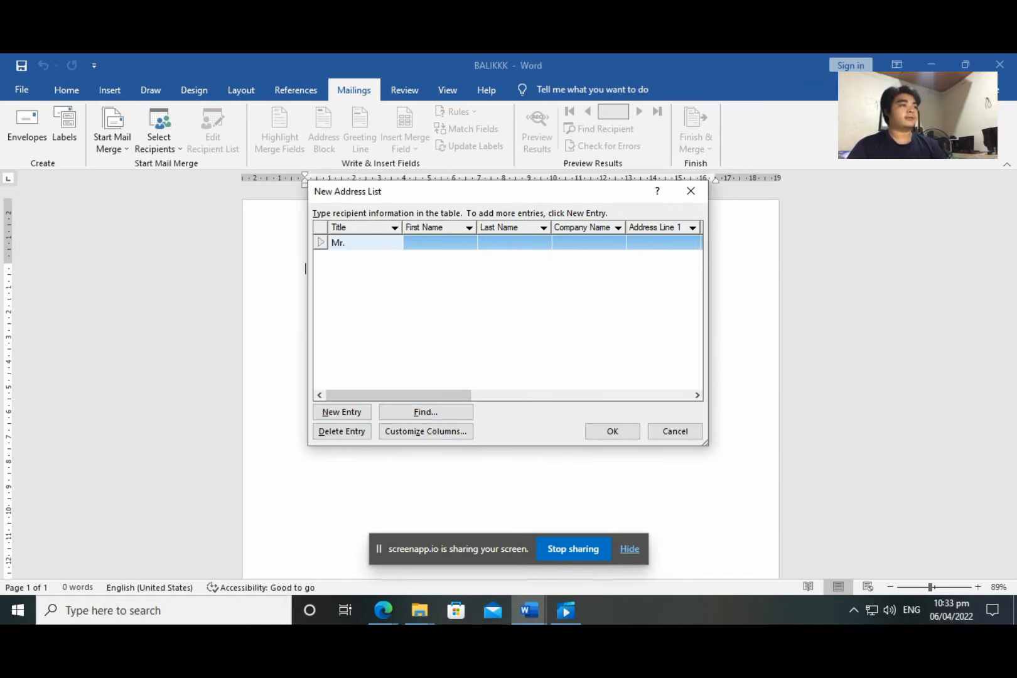
{"action": "left_click", "coordinate": [448, 242]}
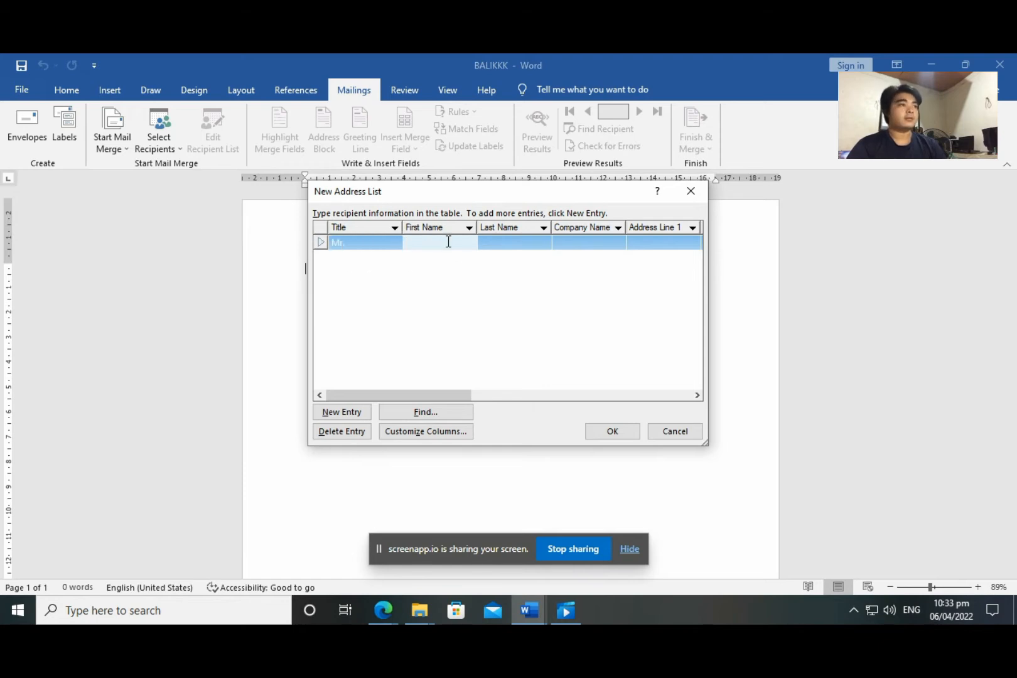
{"action": "type", "text": "John"}
{"action": "left_click", "coordinate": [502, 239]}
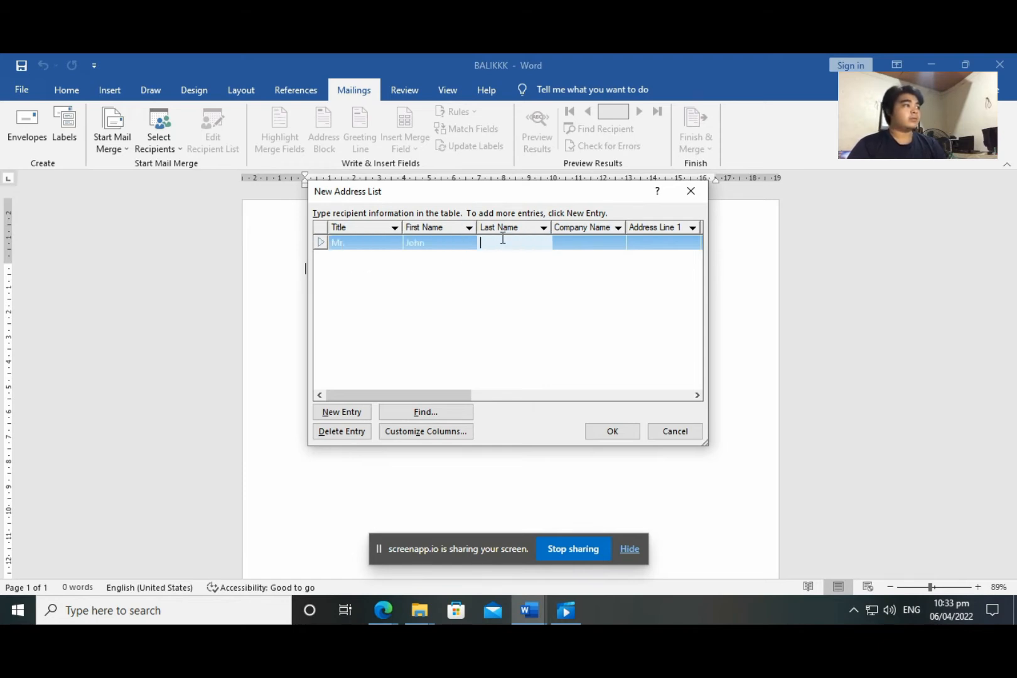
{"action": "type", "text": "Doe"}
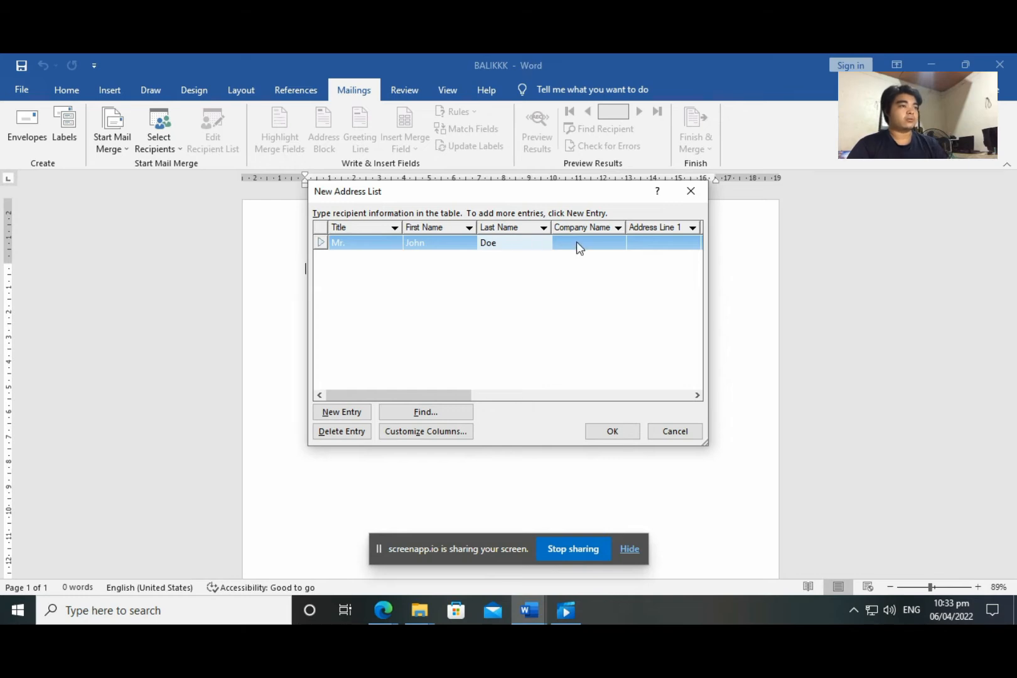
{"action": "left_click", "coordinate": [578, 242]}
{"action": "type", "text": "ABC I"}
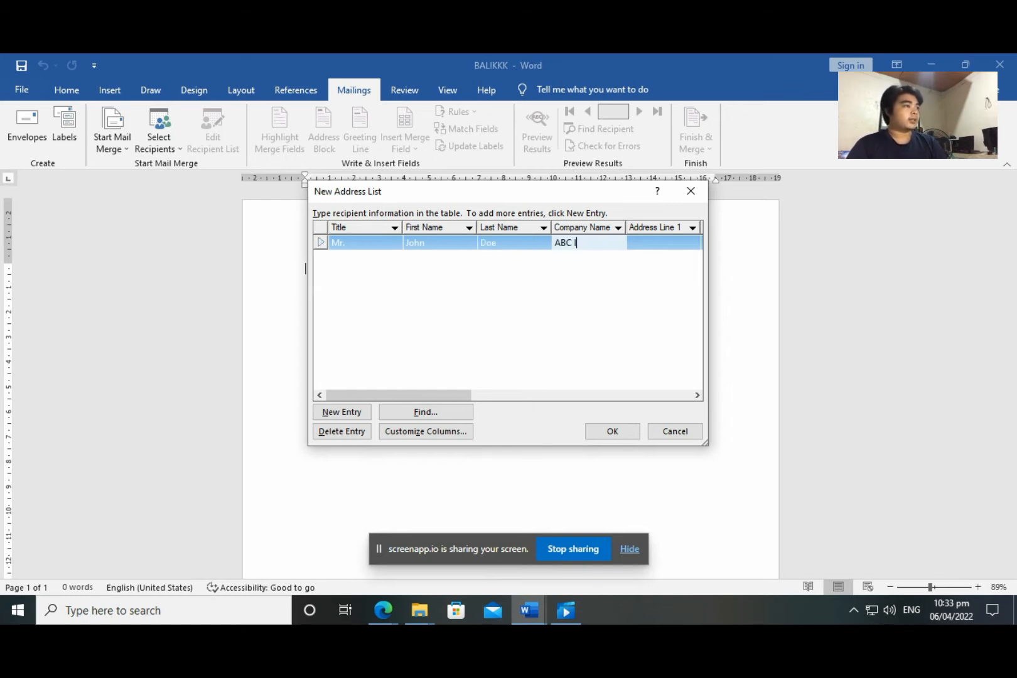
{"action": "type", "text": "nc."}
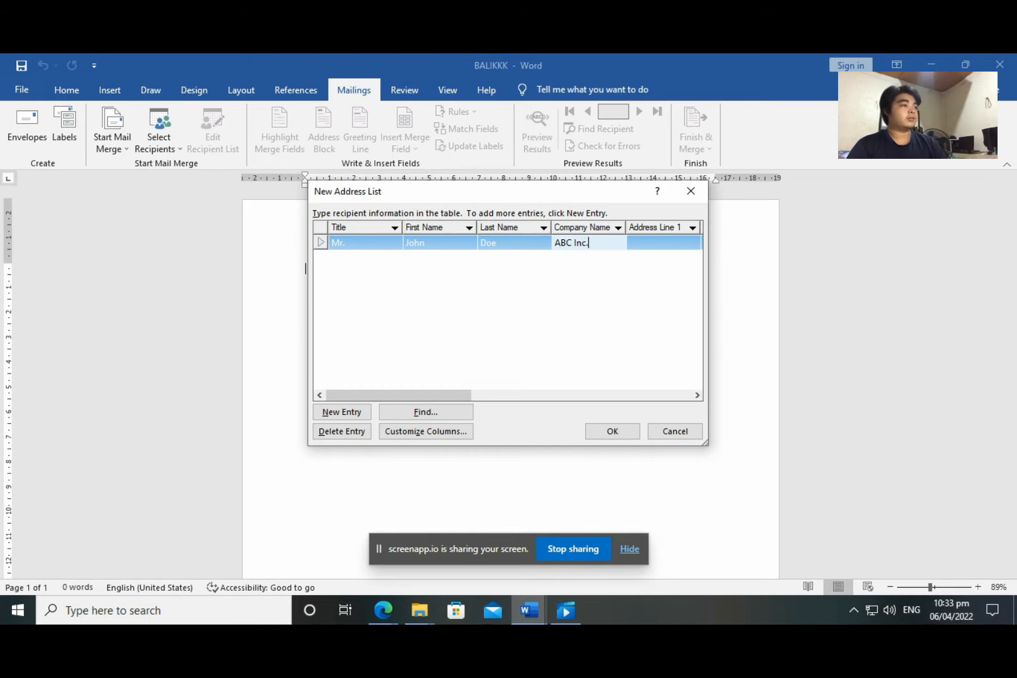
{"action": "left_click", "coordinate": [641, 239]}
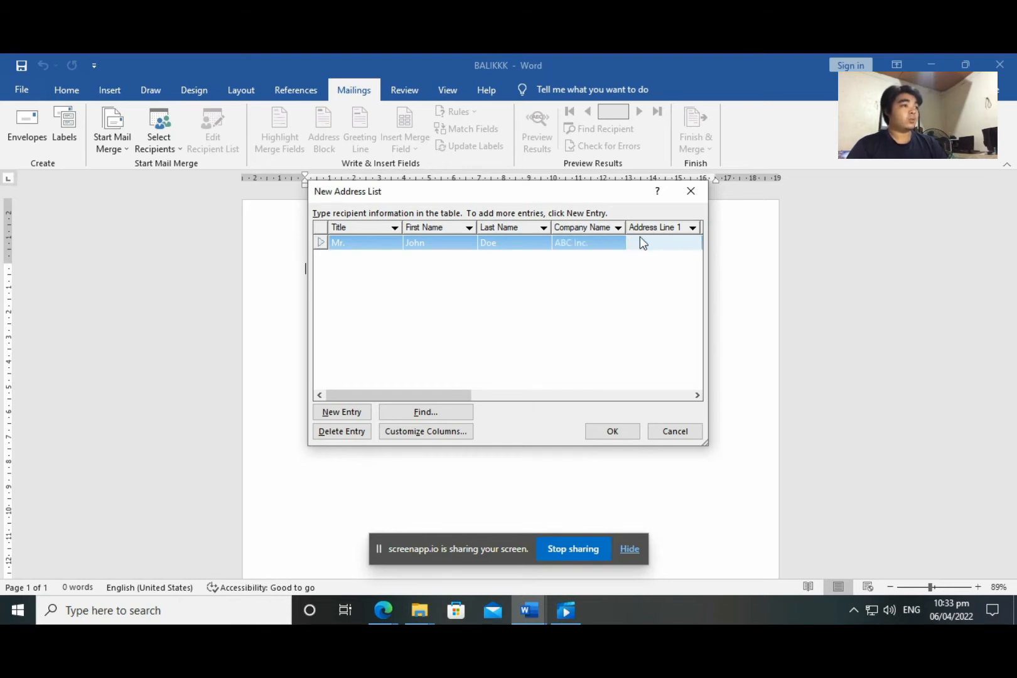
{"action": "type", "text": "123"}
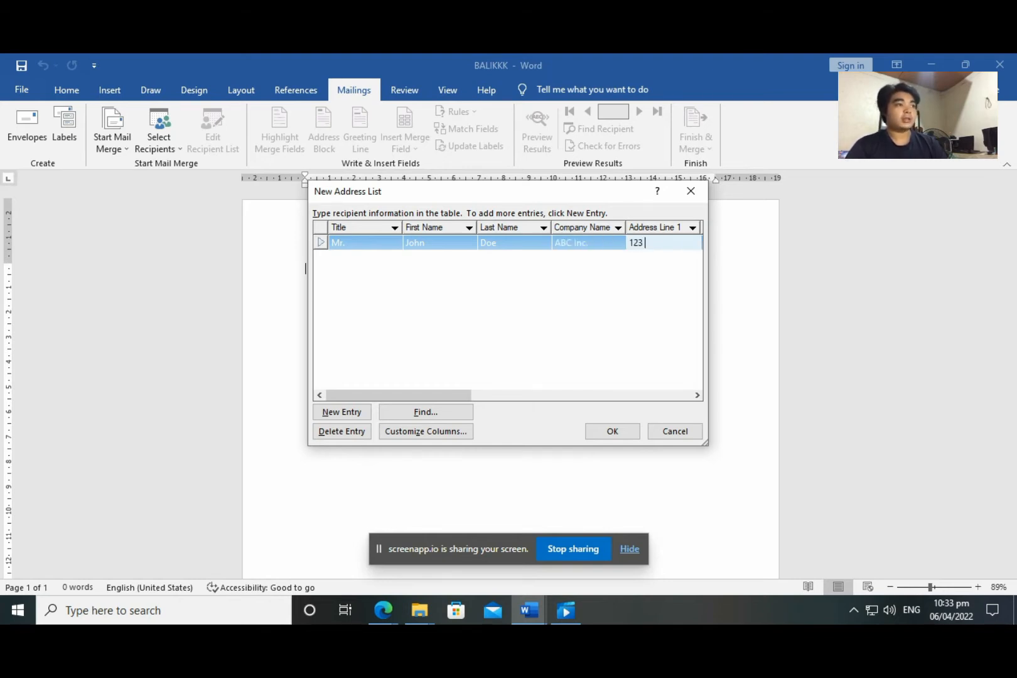
{"action": "type", "text": " St"}
Complete the first entry with city Manila, ZIP Code, country, home phone and e-mail address
{"action": "left_click_drag", "start_coordinate": [427, 396], "coordinate": [551, 384]}
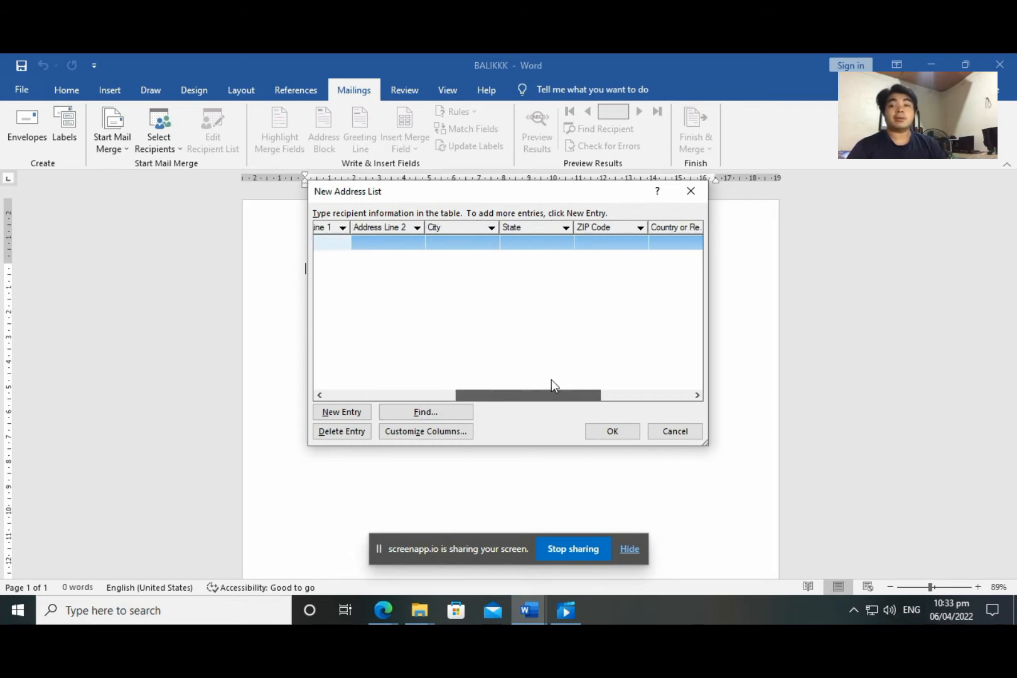
{"action": "left_click", "coordinate": [445, 242]}
{"action": "type", "text": "Man"}
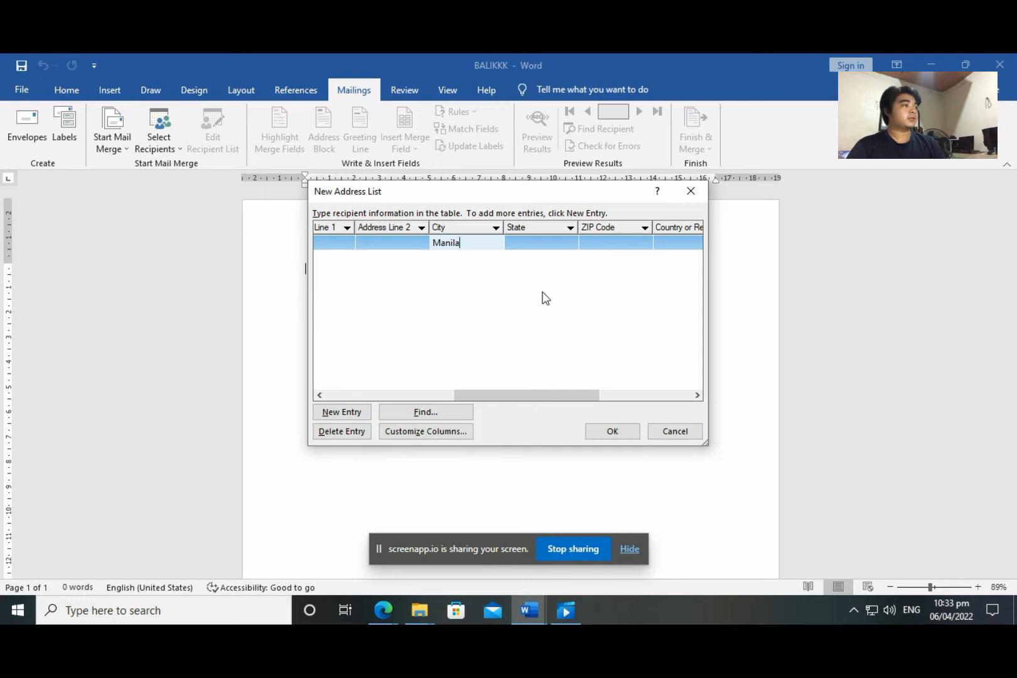
{"action": "type", "text": "ila"}
{"action": "left_click_drag", "start_coordinate": [539, 397], "coordinate": [597, 397]}
{"action": "left_click", "coordinate": [457, 239]}
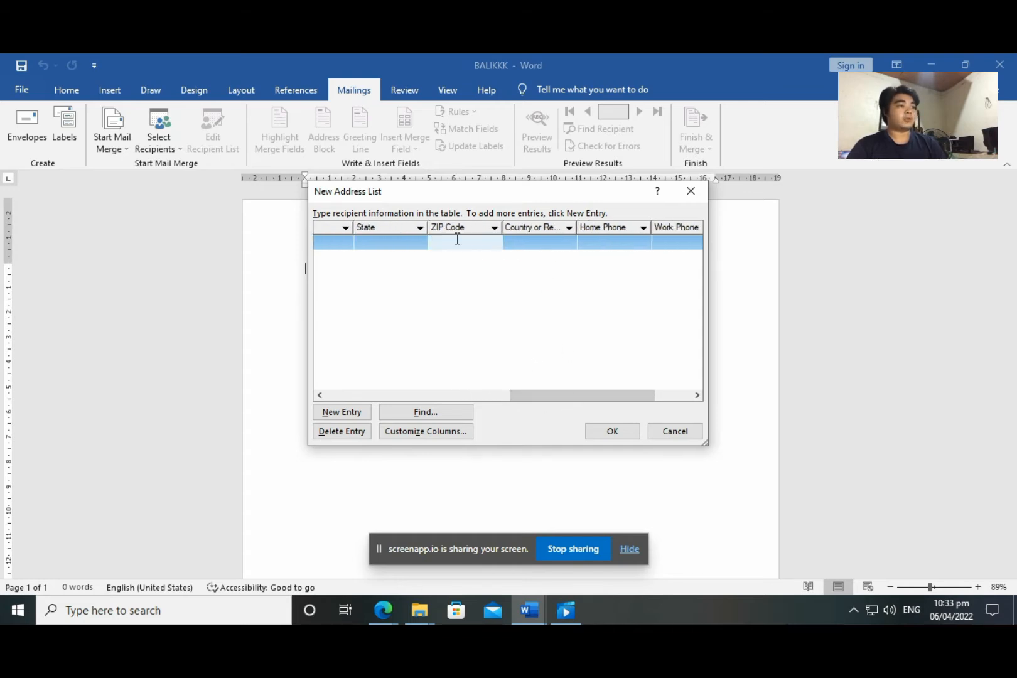
{"action": "type", "text": "2000"}
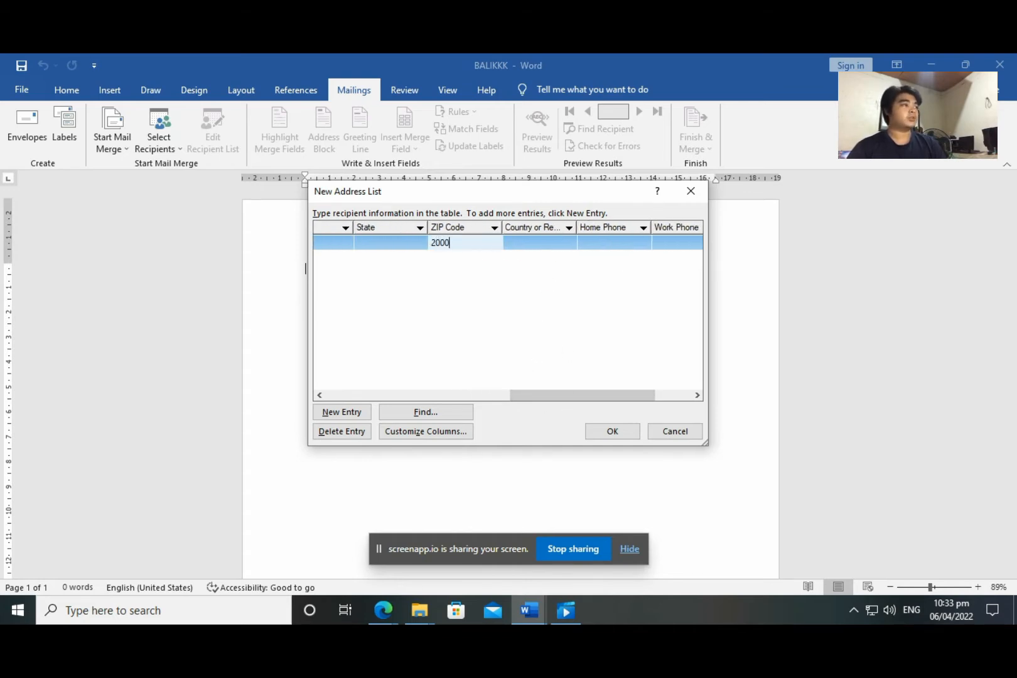
{"action": "left_click", "coordinate": [536, 242]}
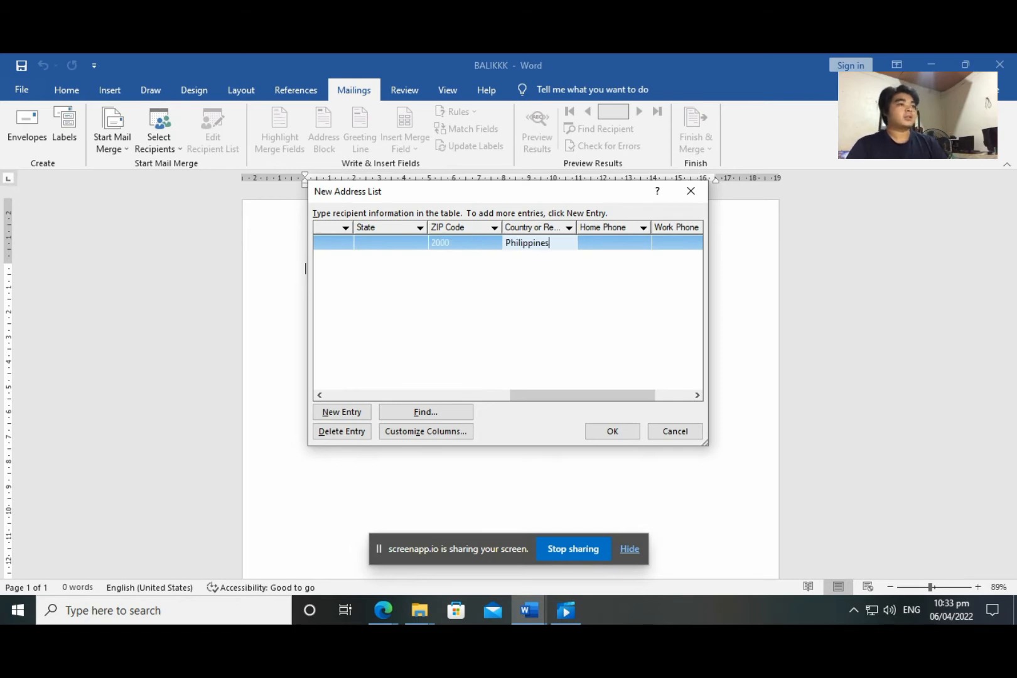
{"action": "left_click", "coordinate": [600, 245]}
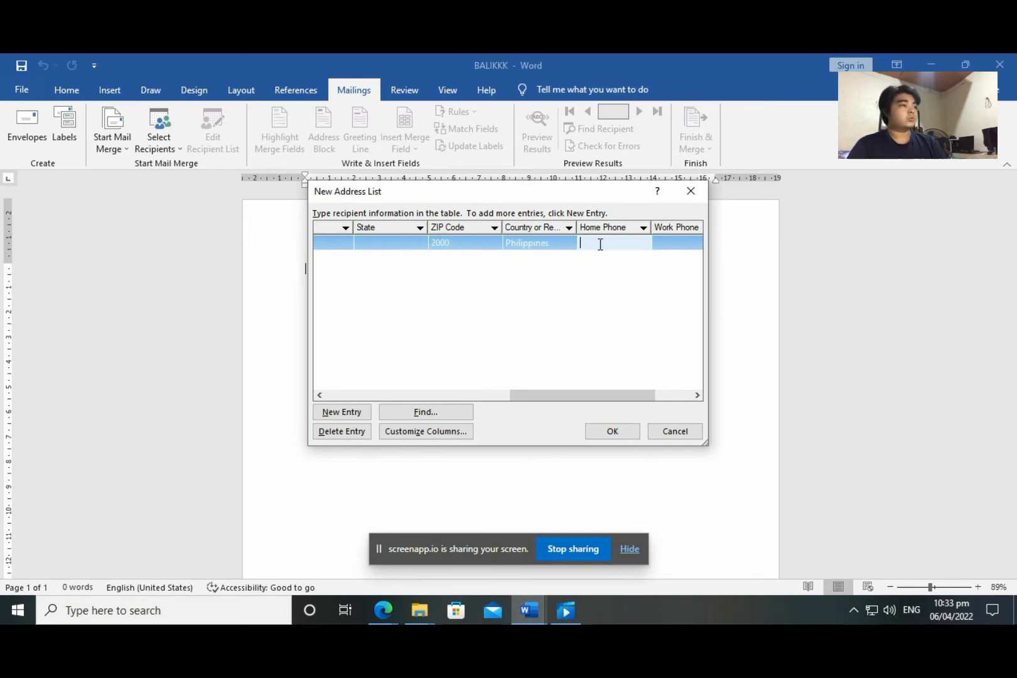
{"action": "type", "text": "12345"}
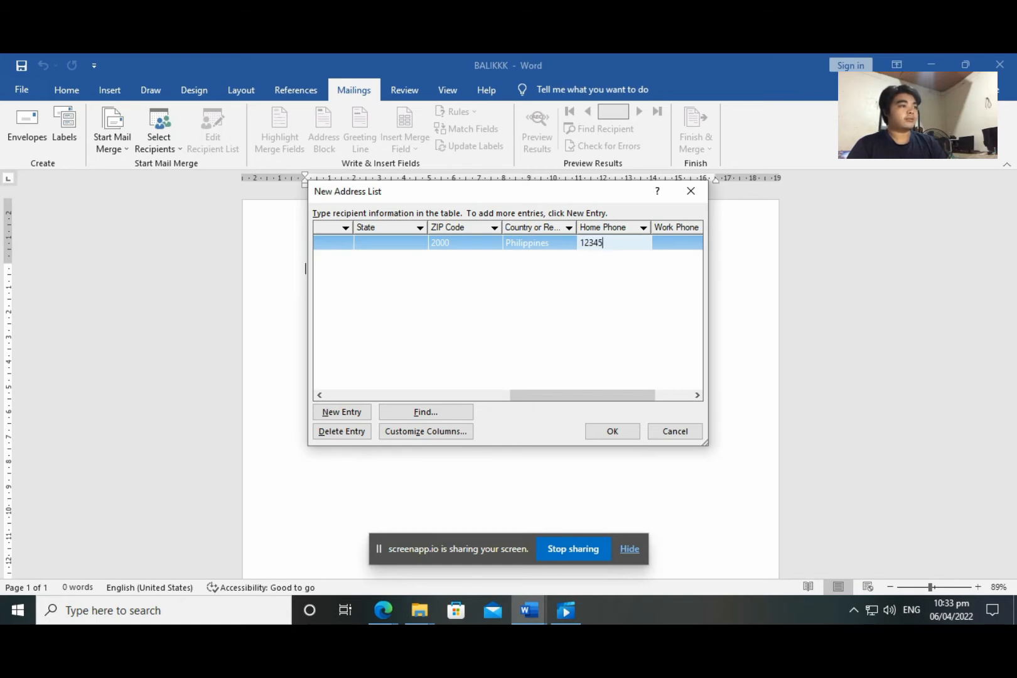
{"action": "type", "text": "6789"}
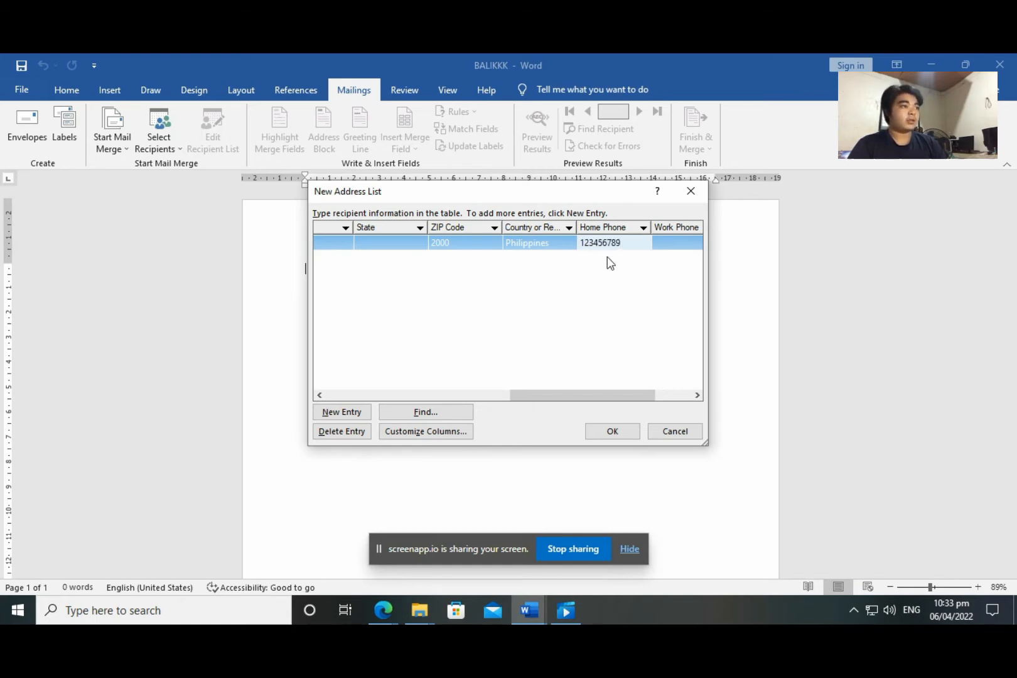
{"action": "left_click_drag", "start_coordinate": [582, 396], "coordinate": [624, 396]}
{"action": "left_click", "coordinate": [650, 243]}
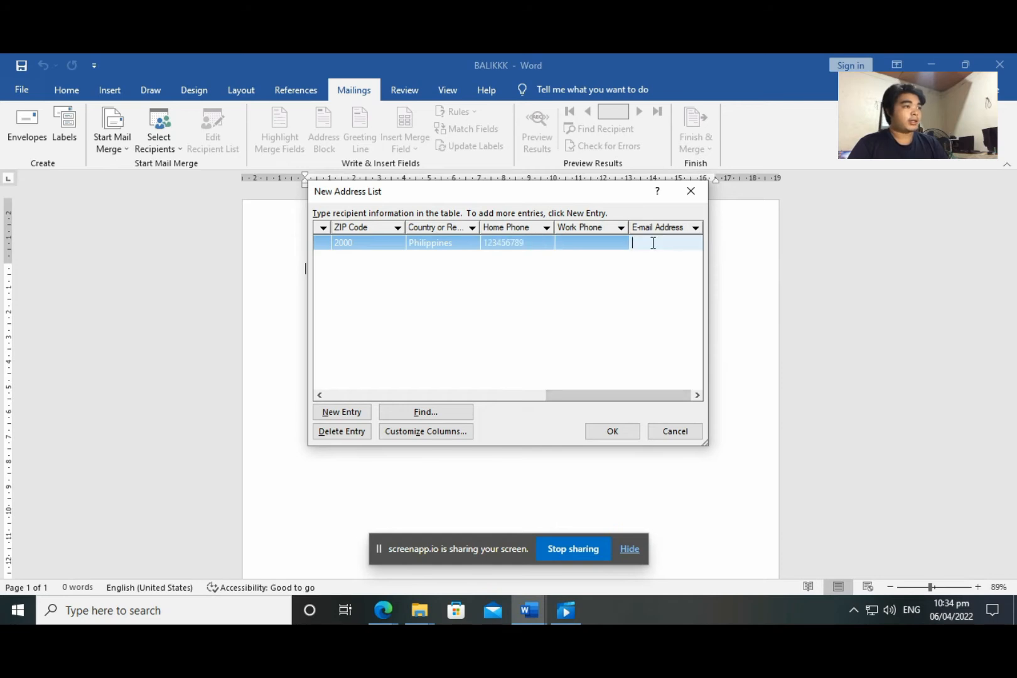
{"action": "type", "text": "m"}
{"action": "key", "text": "BackSpace"}
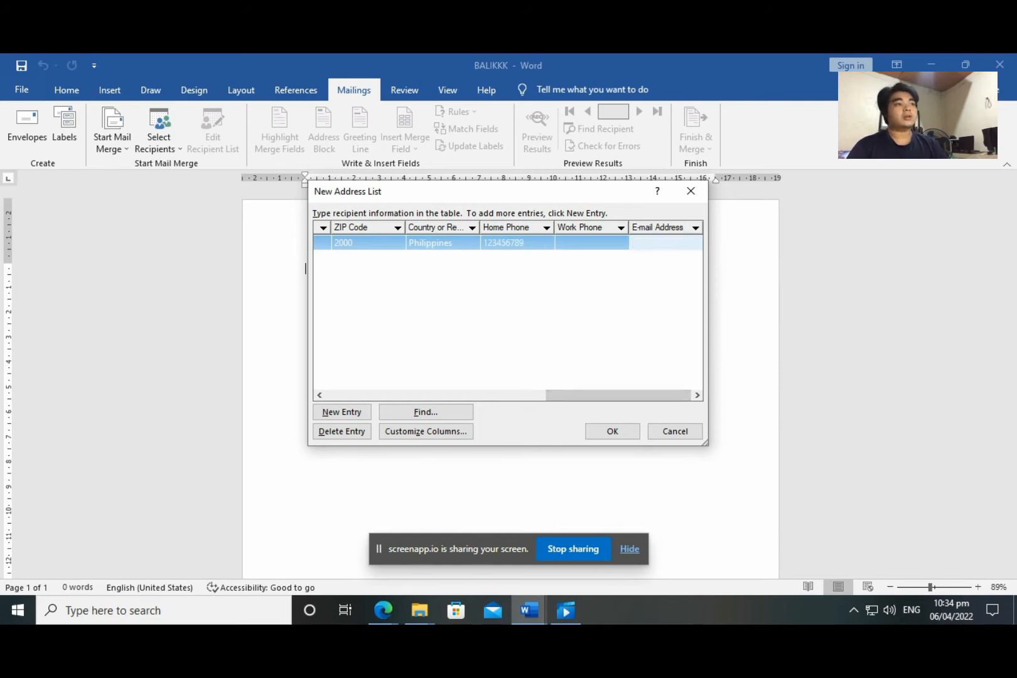
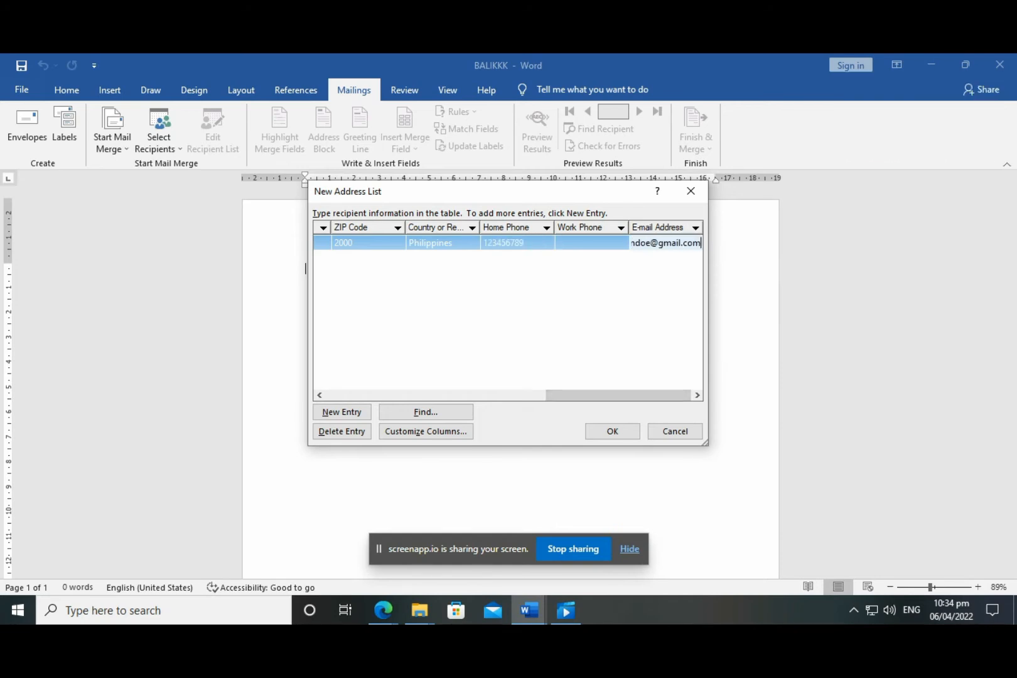
Add a new entry with the second recipient's title Ms., first and last name, and company XYZ Corp
{"action": "left_click_drag", "start_coordinate": [608, 395], "coordinate": [356, 398]}
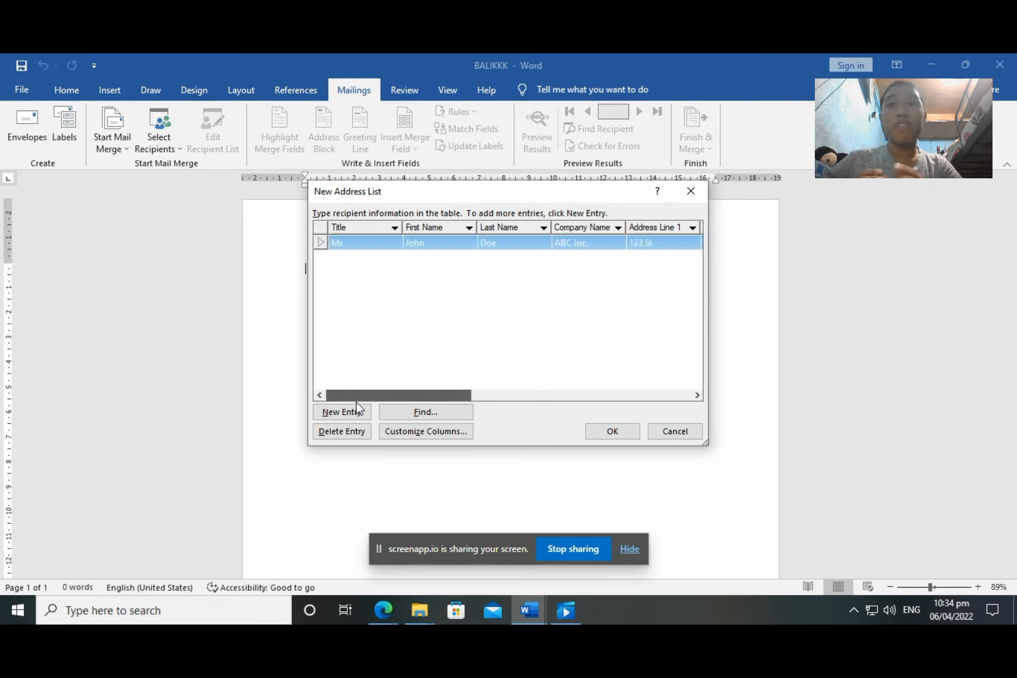
{"action": "left_click", "coordinate": [350, 320]}
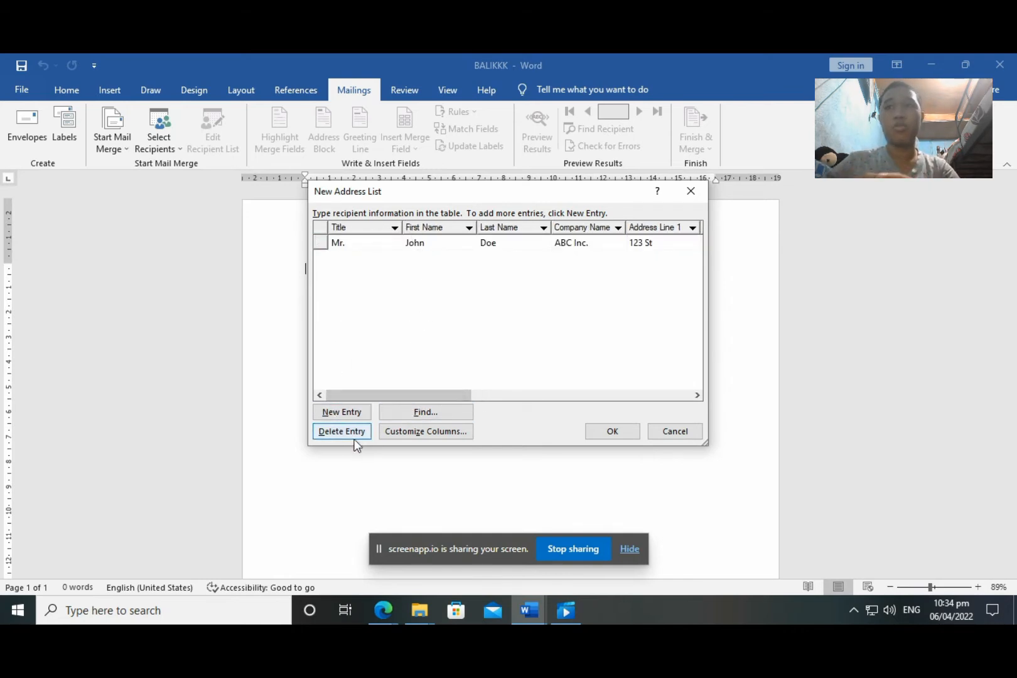
{"action": "left_click", "coordinate": [359, 241]}
{"action": "left_click", "coordinate": [380, 303]}
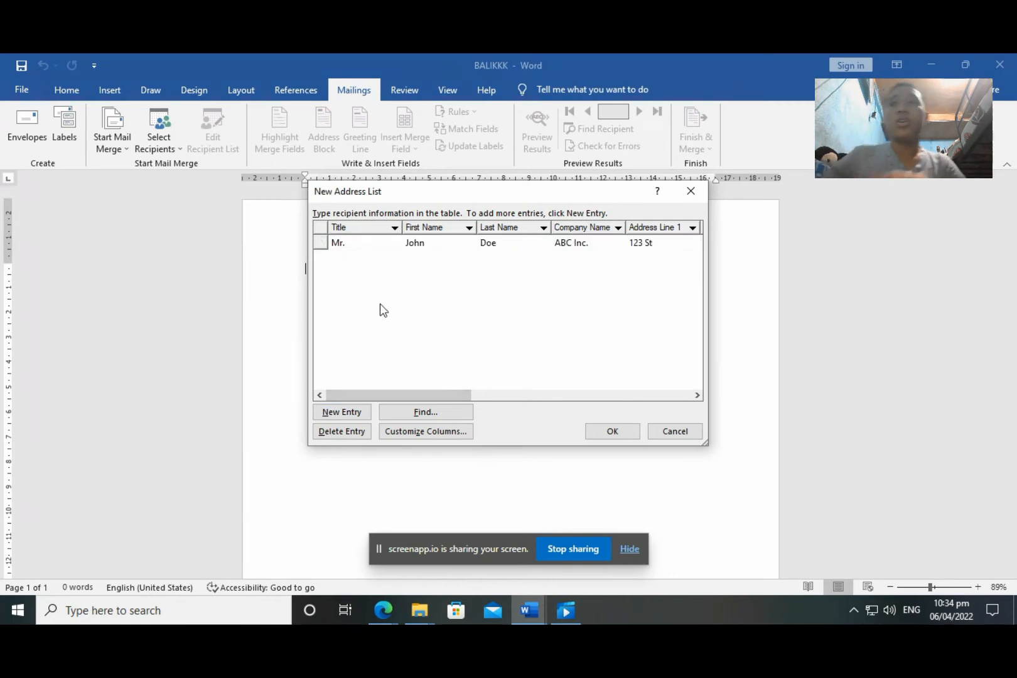
{"action": "left_click", "coordinate": [322, 245]}
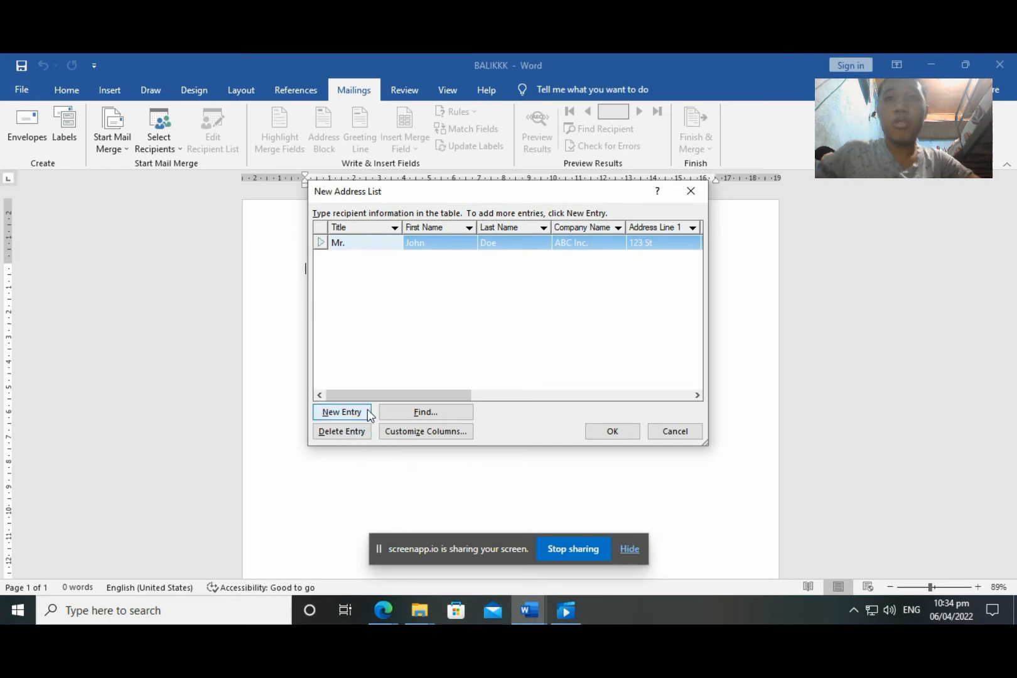
{"action": "left_click", "coordinate": [343, 411]}
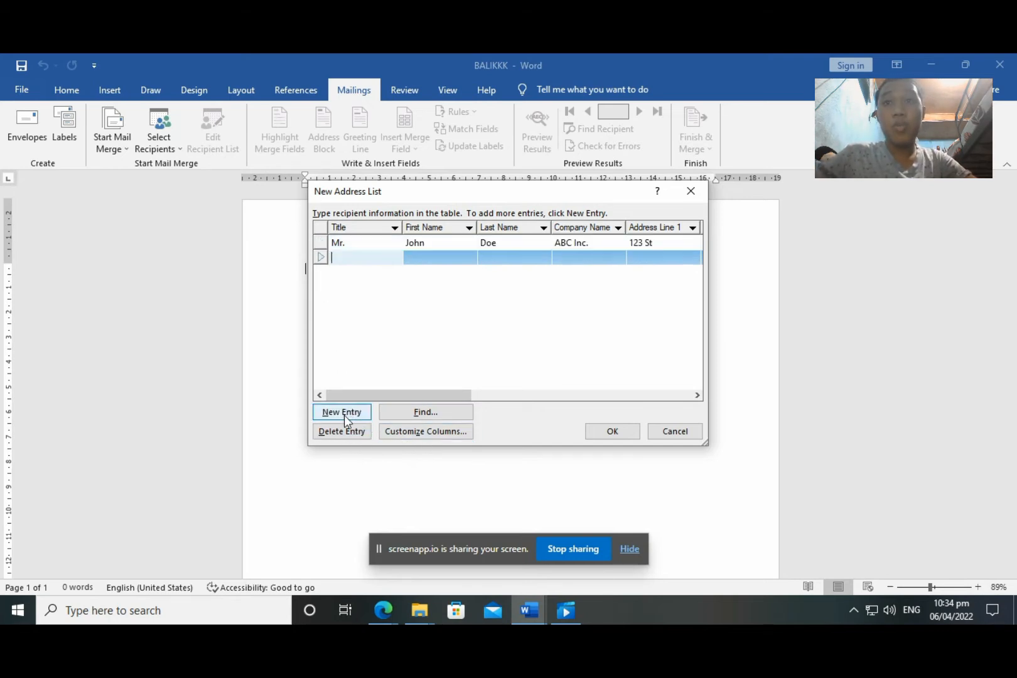
{"action": "type", "text": "Ms."}
{"action": "left_click", "coordinate": [414, 257]}
{"action": "type", "text": "Ja"}
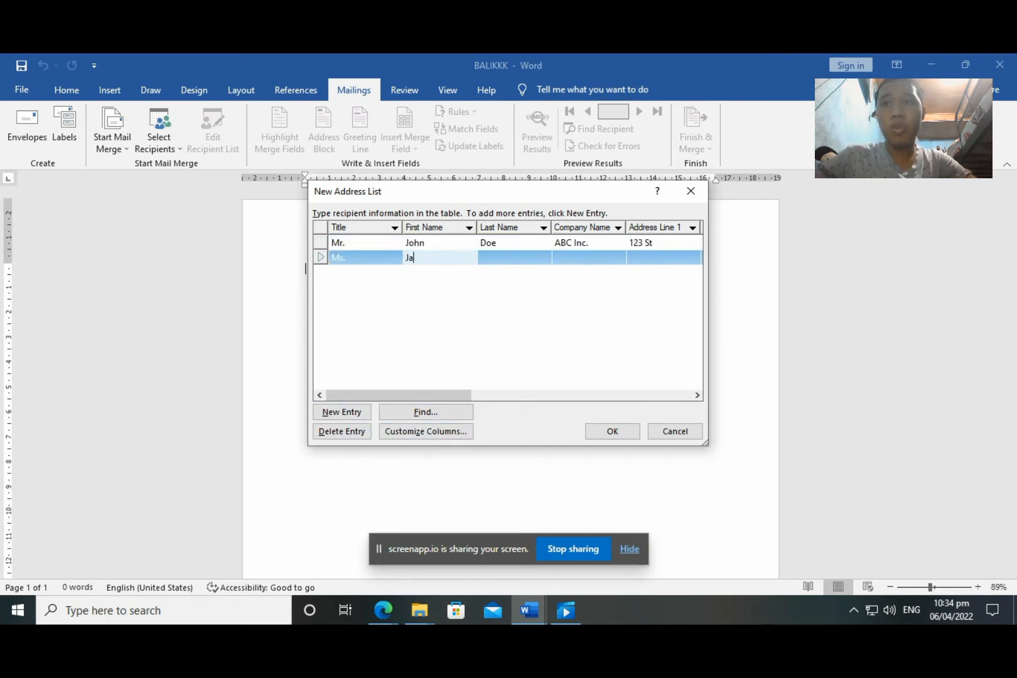
{"action": "type", "text": "ne"}
{"action": "left_click", "coordinate": [499, 256]}
{"action": "type", "text": "Doe"}
{"action": "left_click_drag", "start_coordinate": [425, 394], "coordinate": [493, 395]}
{"action": "left_click", "coordinate": [423, 253]}
{"action": "type", "text": "XYZ Corp."}
Fill in the second recipient's street address, city Manila, ZIP, country Philippines, home phone and e-mail
{"action": "left_click", "coordinate": [467, 253]}
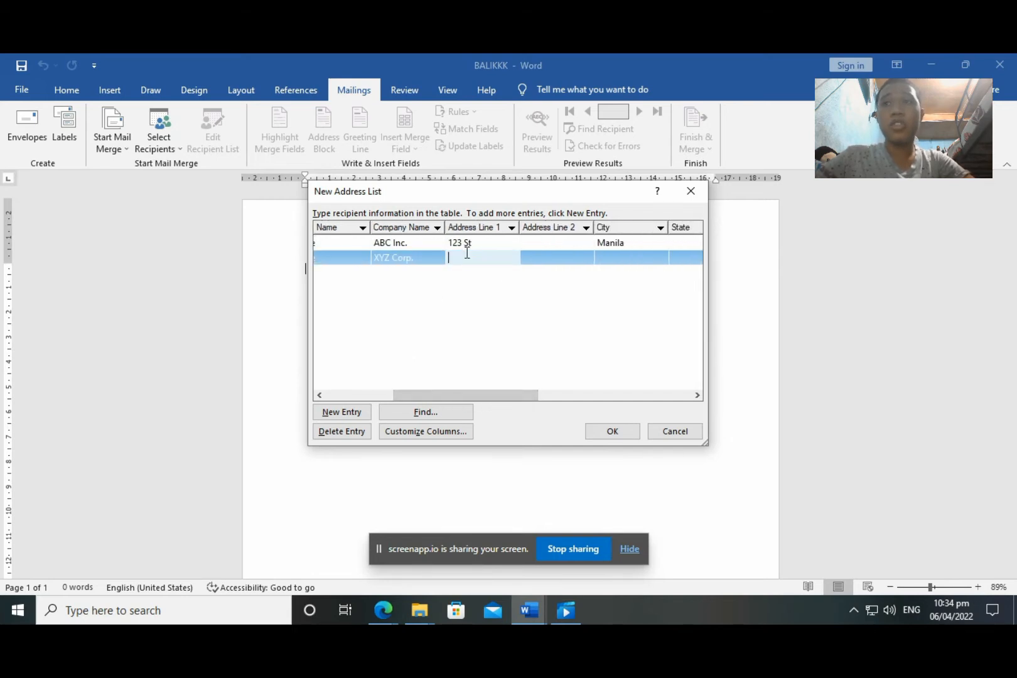
{"action": "type", "text": "789"}
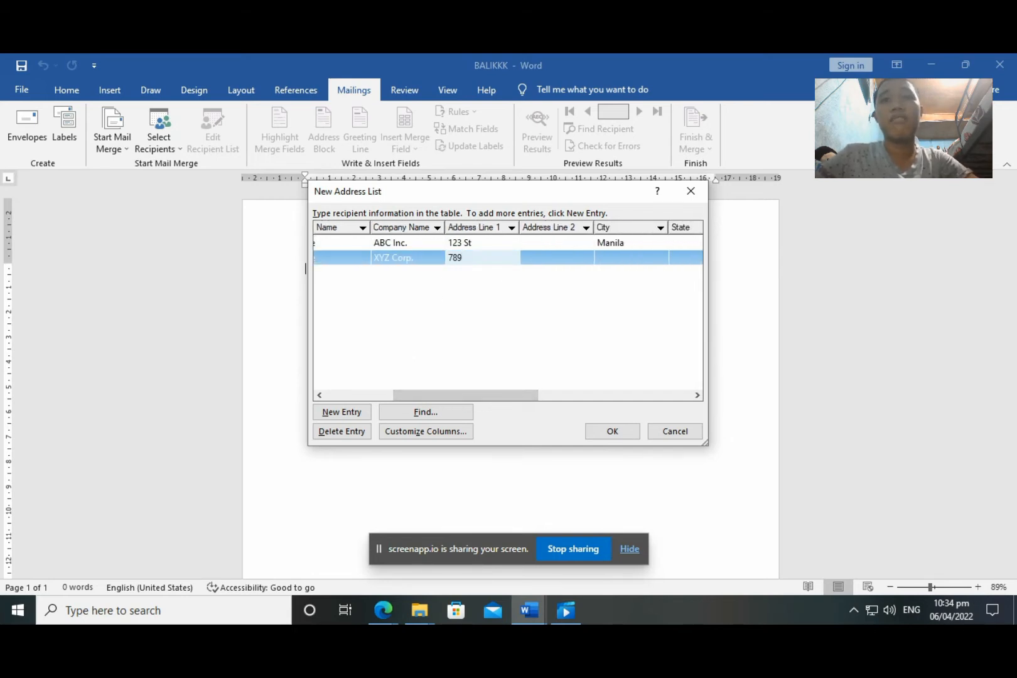
{"action": "type", "text": " Avenue"}
{"action": "left_click", "coordinate": [623, 258]}
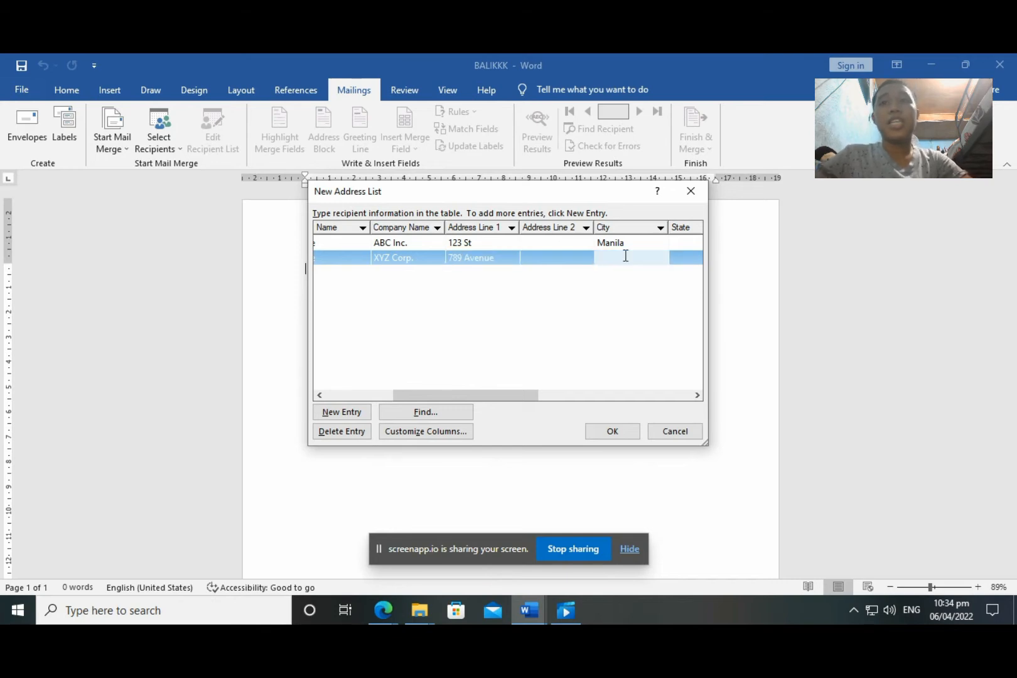
{"action": "type", "text": "Manila"}
{"action": "left_click_drag", "start_coordinate": [502, 395], "coordinate": [611, 396]}
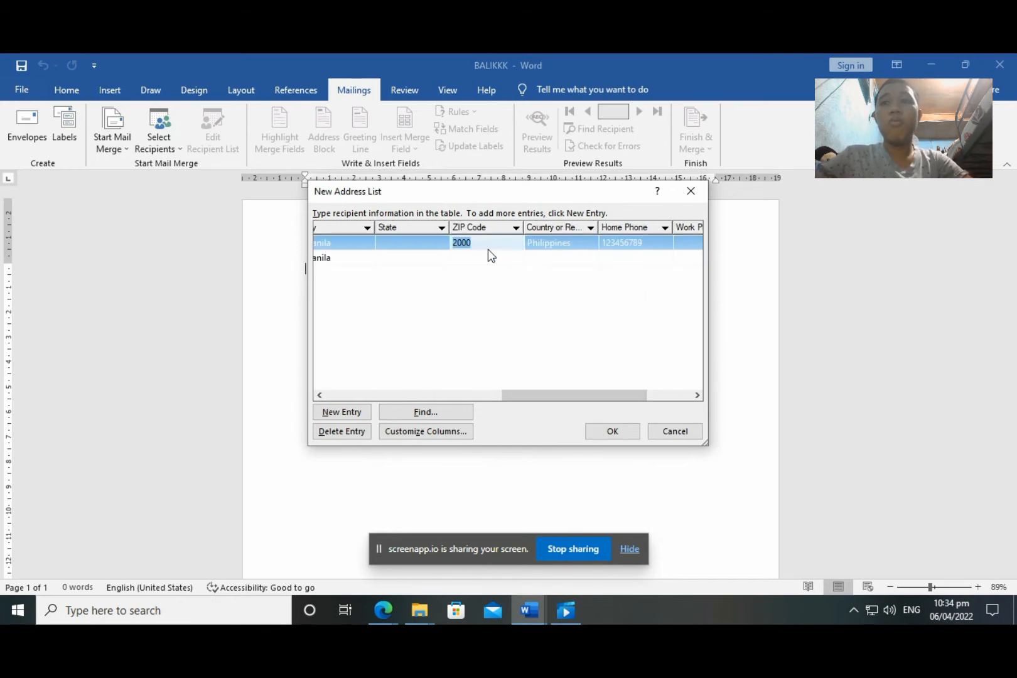
{"action": "left_click", "coordinate": [494, 257]}
{"action": "type", "text": "2000"}
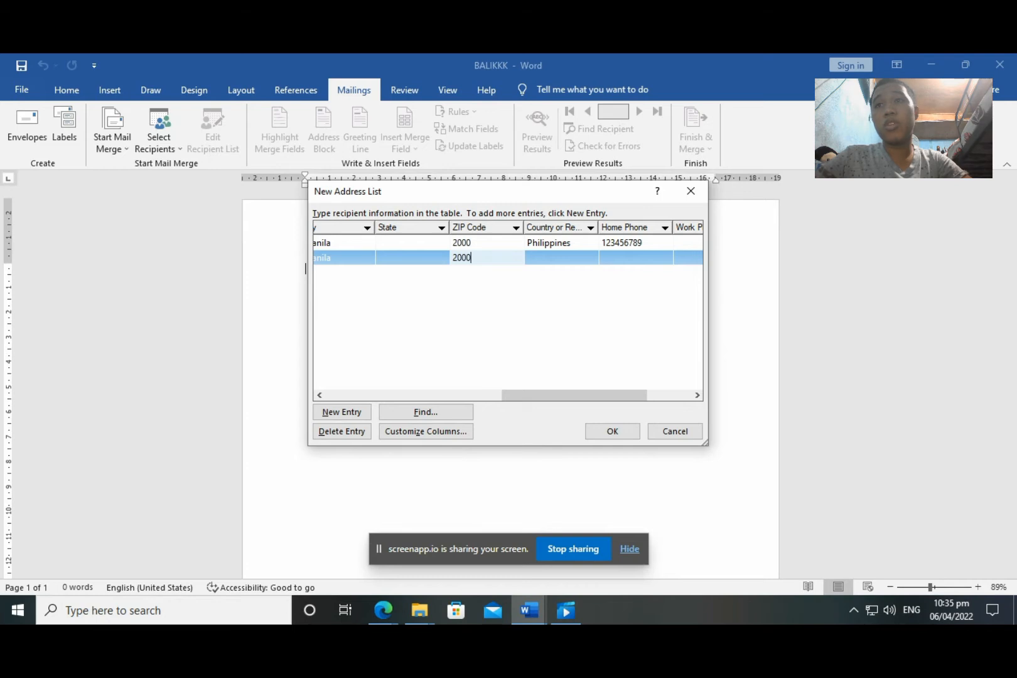
{"action": "left_click", "coordinate": [533, 257]}
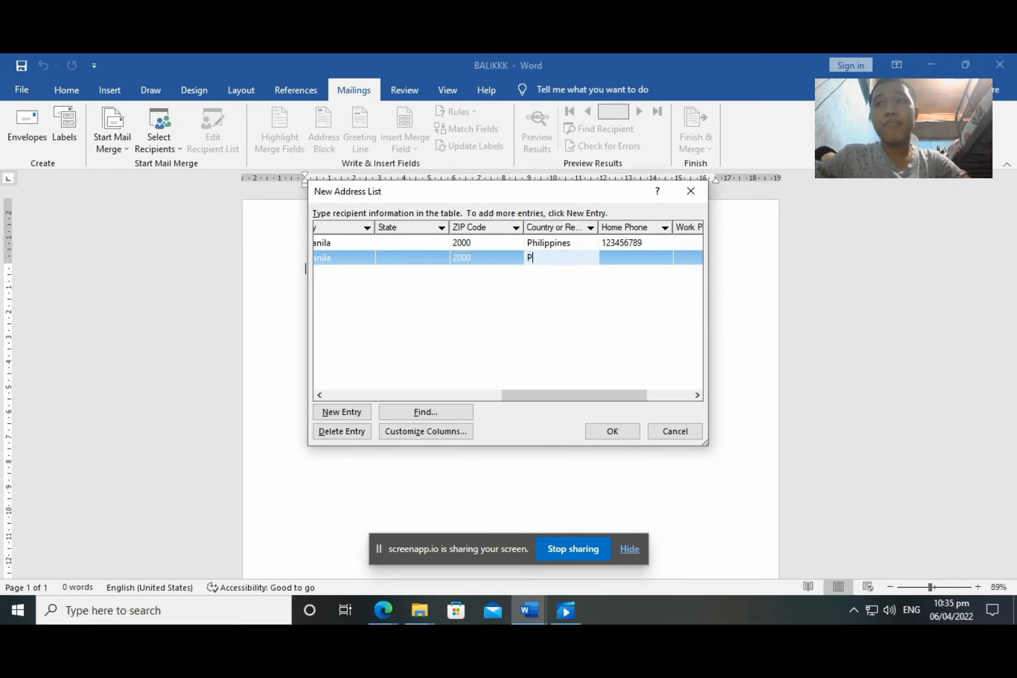
{"action": "type", "text": "Philippines"}
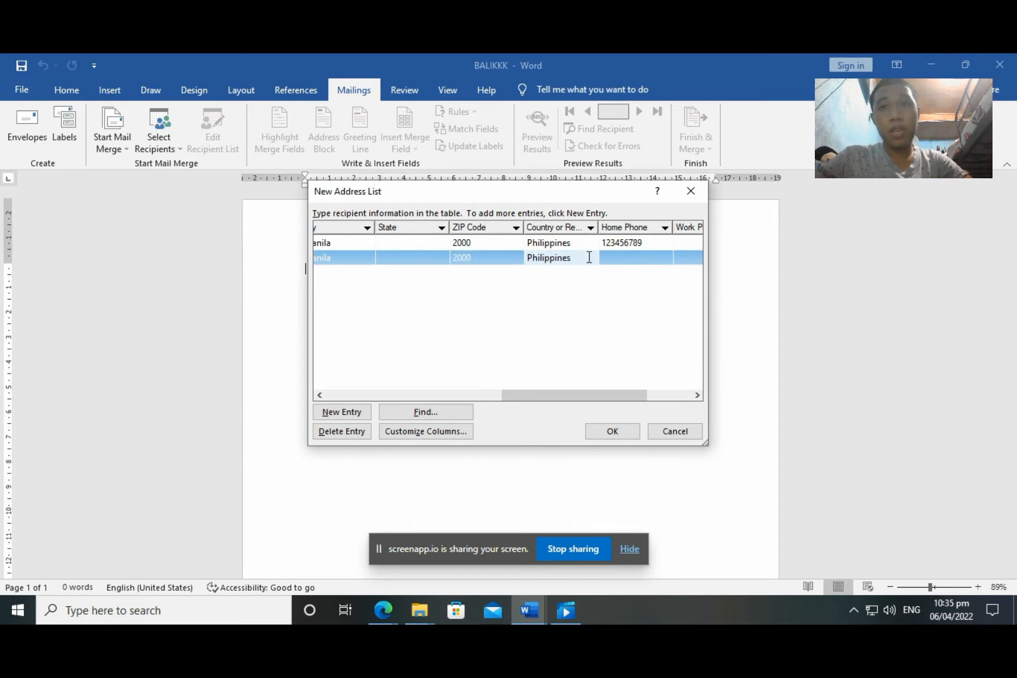
{"action": "left_click", "coordinate": [611, 259]}
{"action": "type", "text": "987654321"}
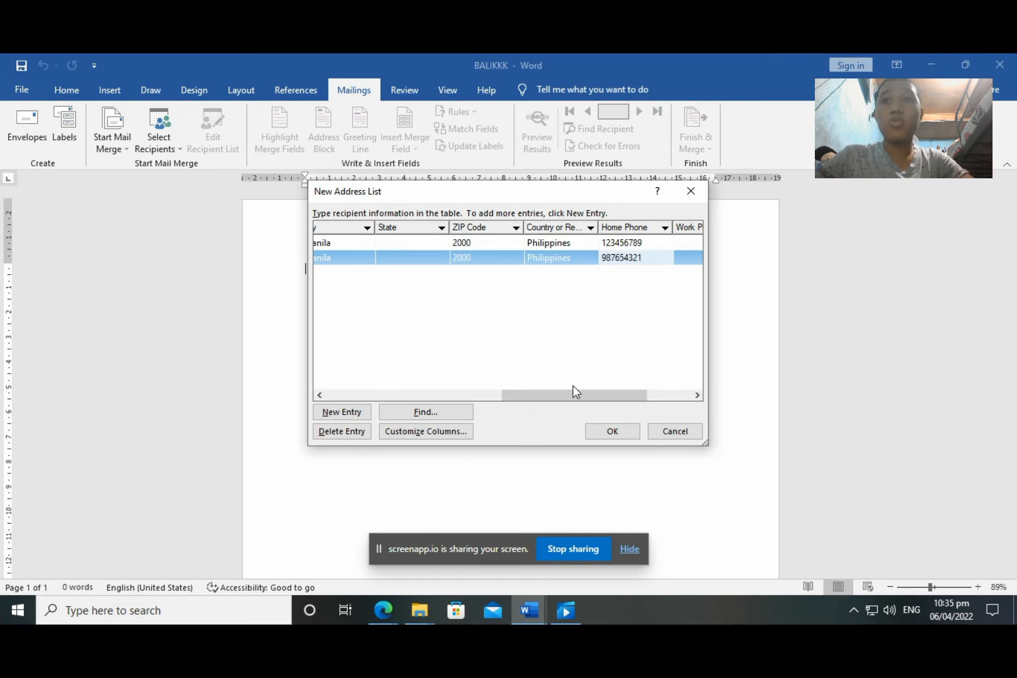
{"action": "left_click_drag", "start_coordinate": [572, 390], "coordinate": [615, 392]}
{"action": "left_click", "coordinate": [654, 257]}
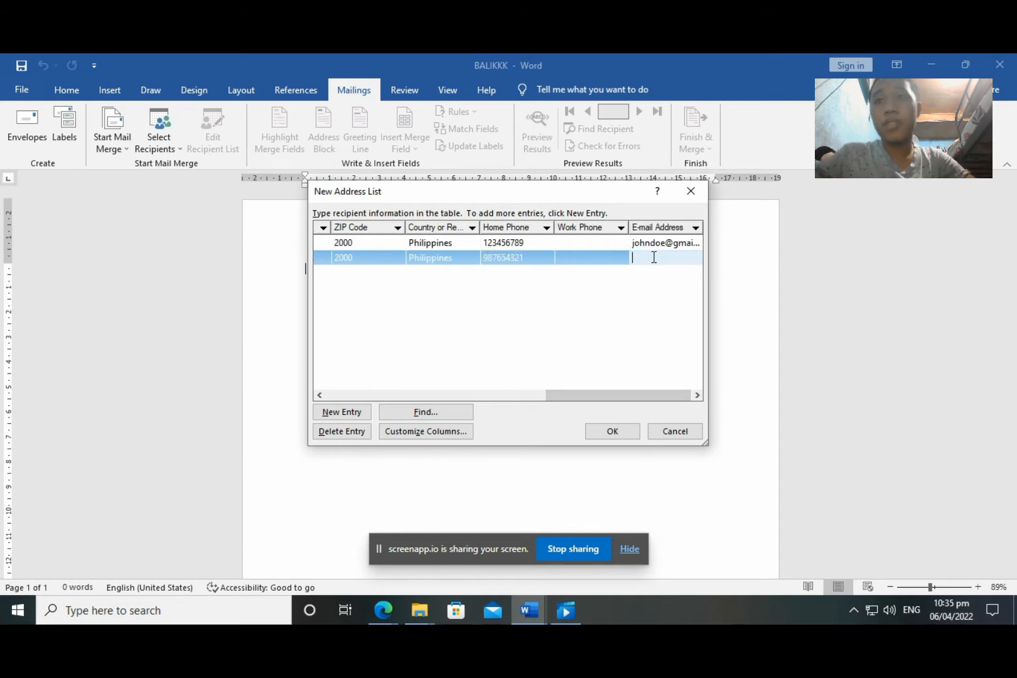
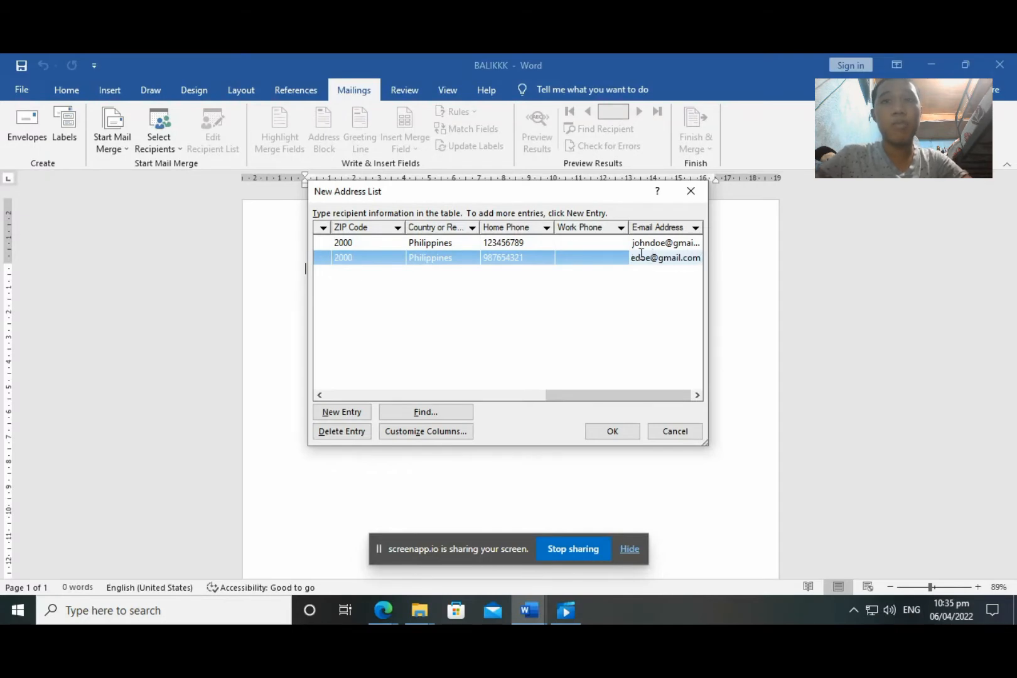
{"action": "left_click_drag", "start_coordinate": [568, 395], "coordinate": [246, 380]}
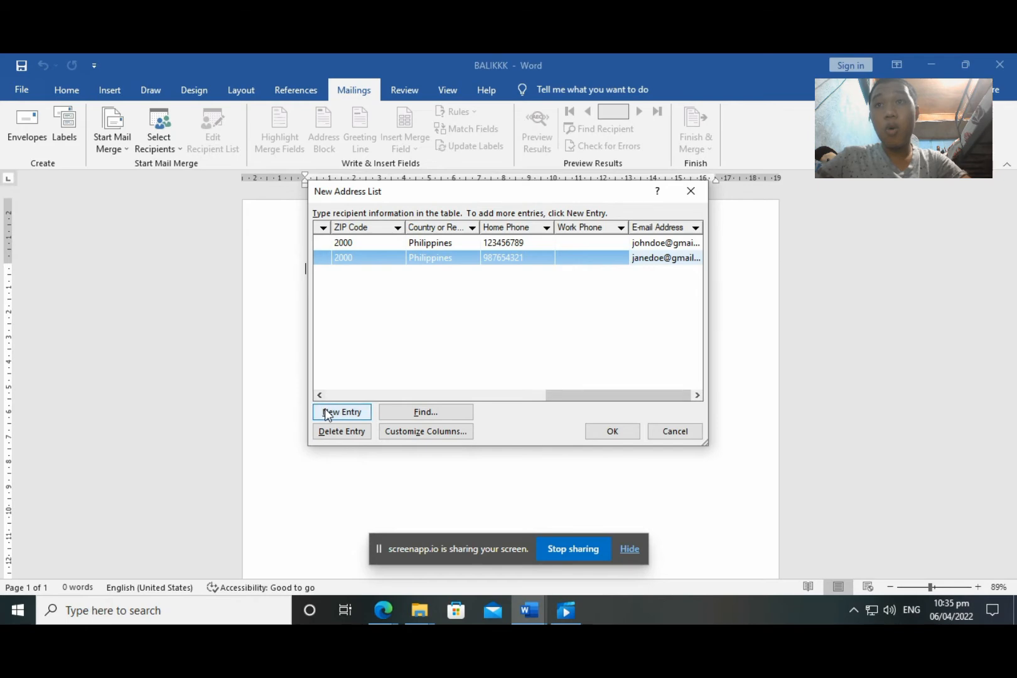
Save the two-recipient address list under the name 'DATA SOURCE'
{"action": "left_click", "coordinate": [617, 438]}
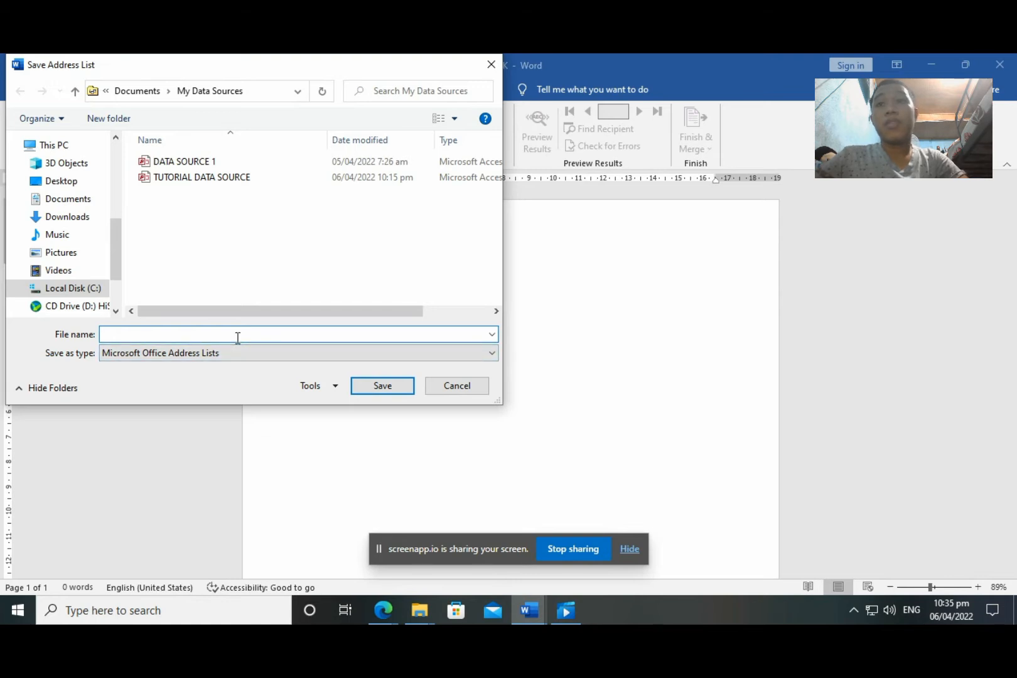
{"action": "type", "text": "D"}
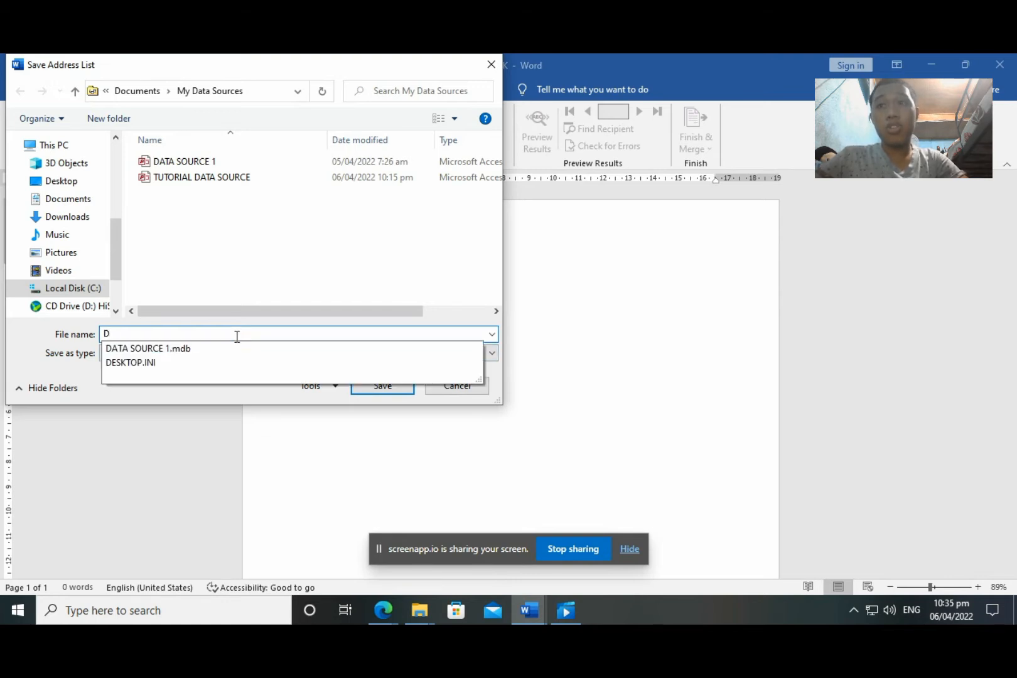
{"action": "type", "text": "ATA SOURCE"}
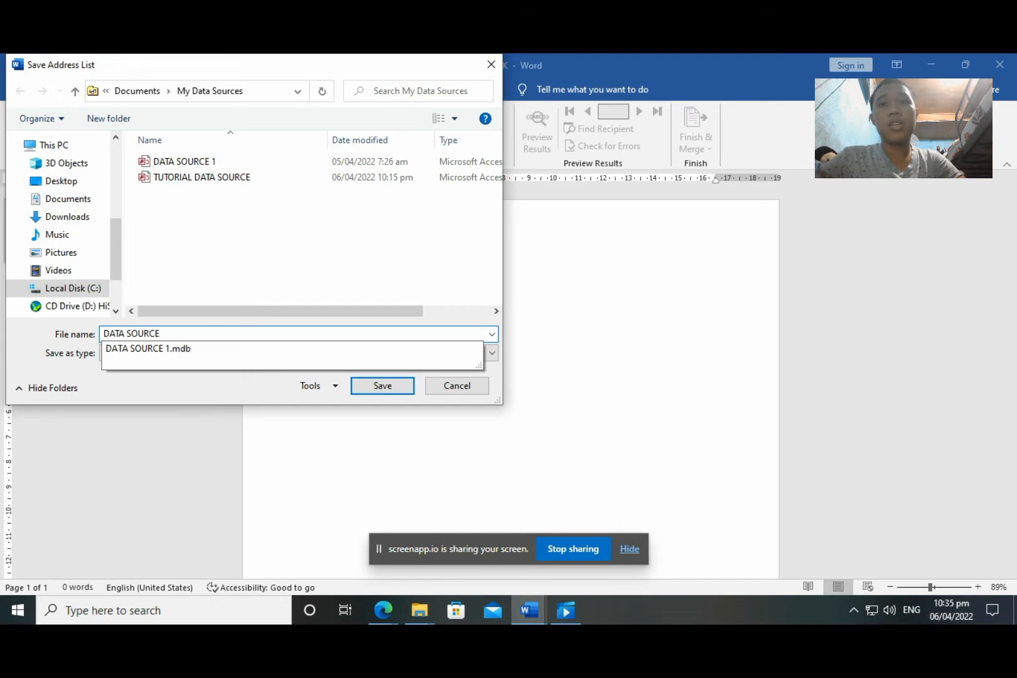
{"action": "key", "text": "Return"}
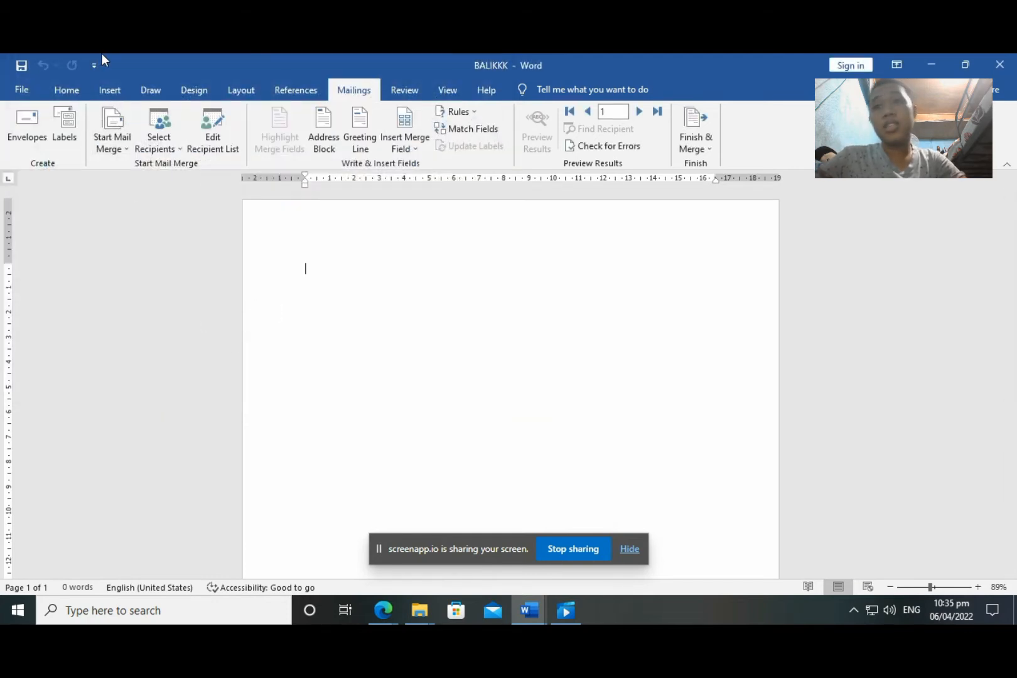
Use the existing DATA SOURCE list from My Data Sources as the letter's recipients
{"action": "left_click", "coordinate": [150, 129]}
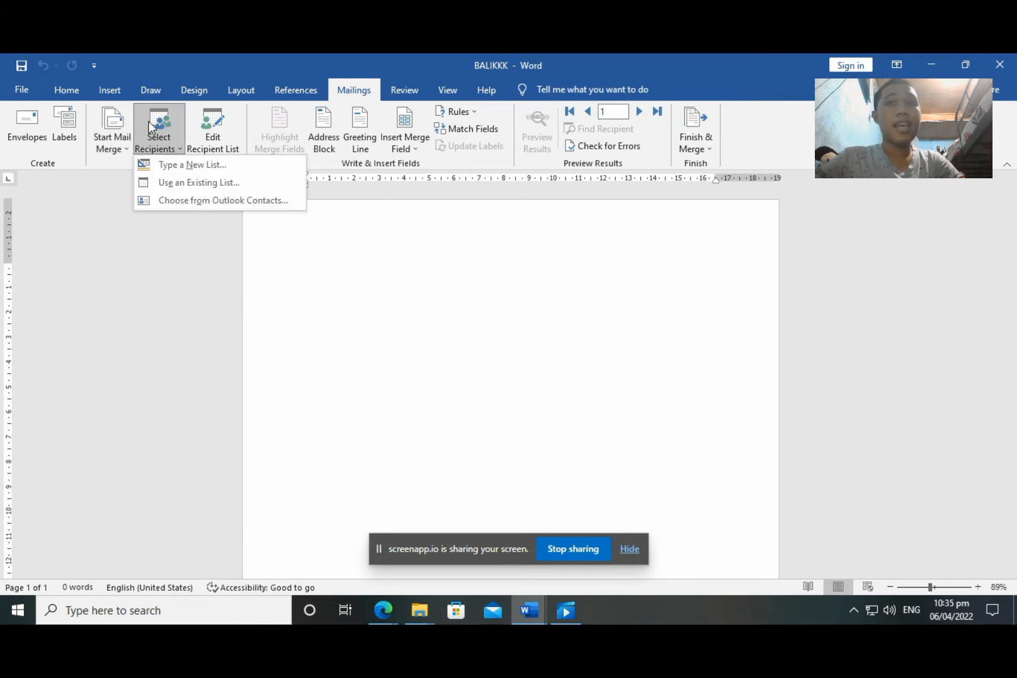
{"action": "left_click", "coordinate": [167, 185]}
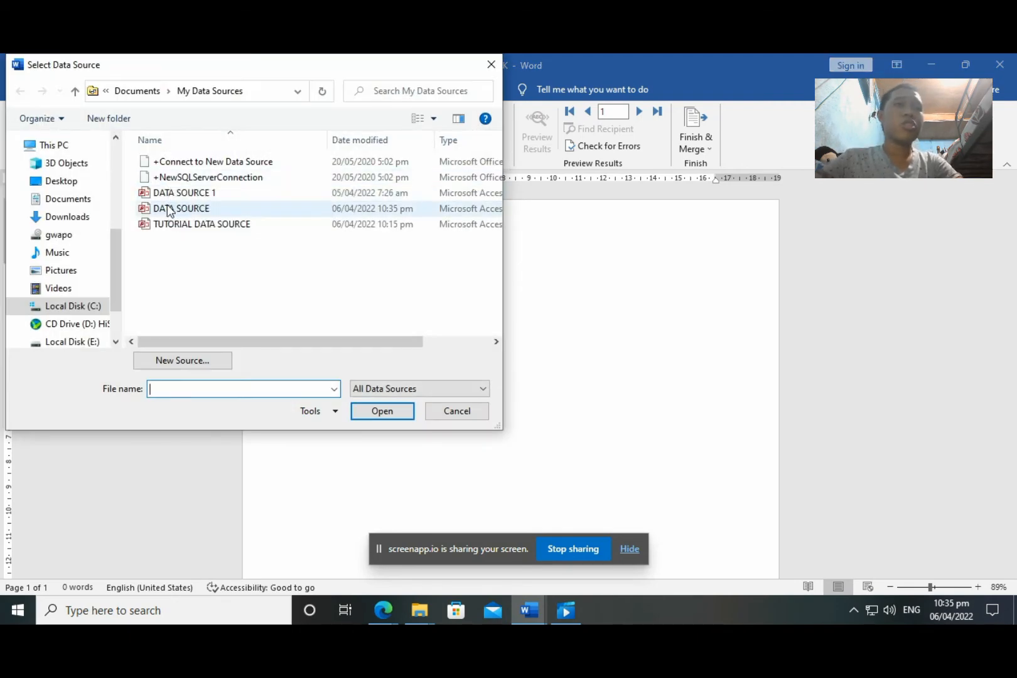
{"action": "left_click", "coordinate": [166, 209]}
{"action": "left_click", "coordinate": [374, 413]}
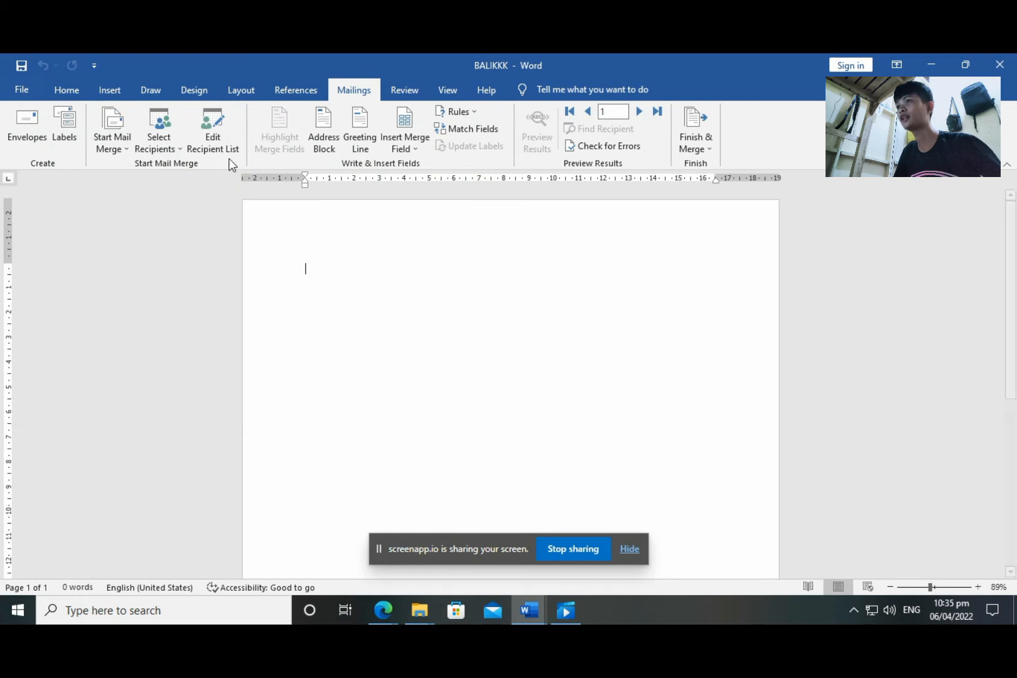
Open Mail Merge Recipients and start editing the DATA SOURCE.mdb data source
{"action": "left_click", "coordinate": [199, 120]}
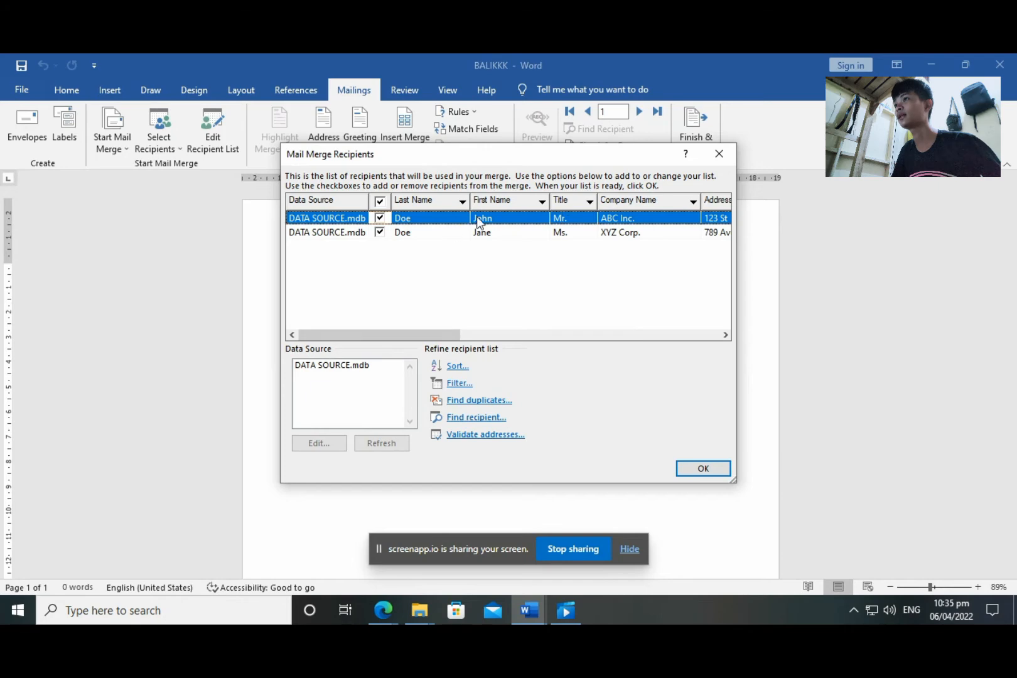
{"action": "left_click", "coordinate": [350, 367]}
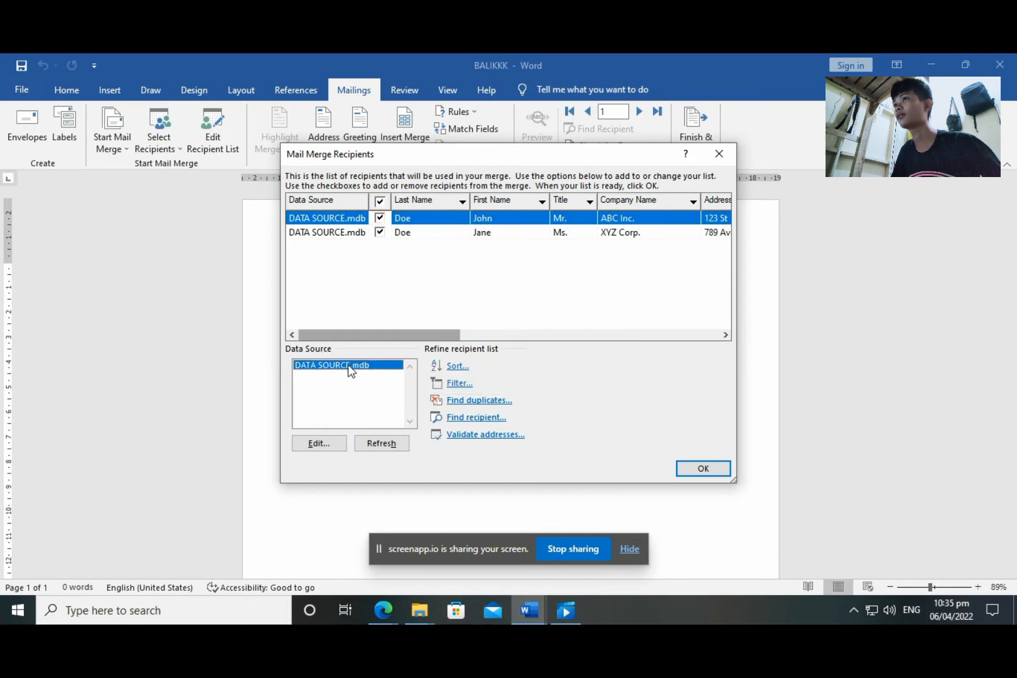
{"action": "left_click", "coordinate": [318, 443]}
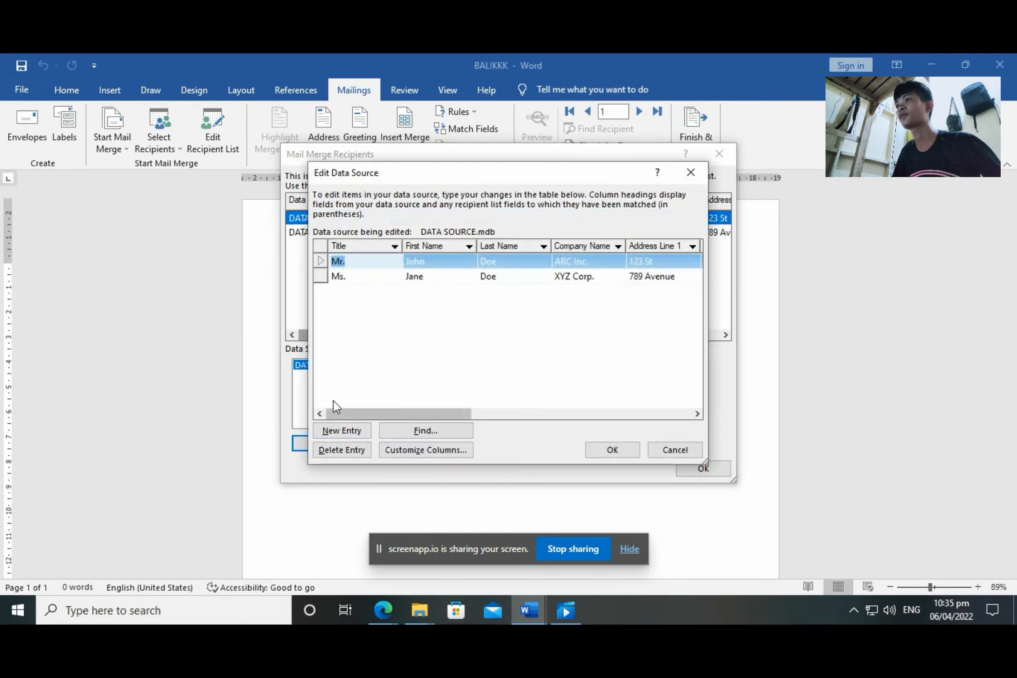
{"action": "mouse_move", "coordinate": [374, 415]}
{"action": "left_mouse_down"}
{"action": "mouse_move", "coordinate": [630, 402]}
{"action": "mouse_move", "coordinate": [361, 421]}
{"action": "left_mouse_up"}
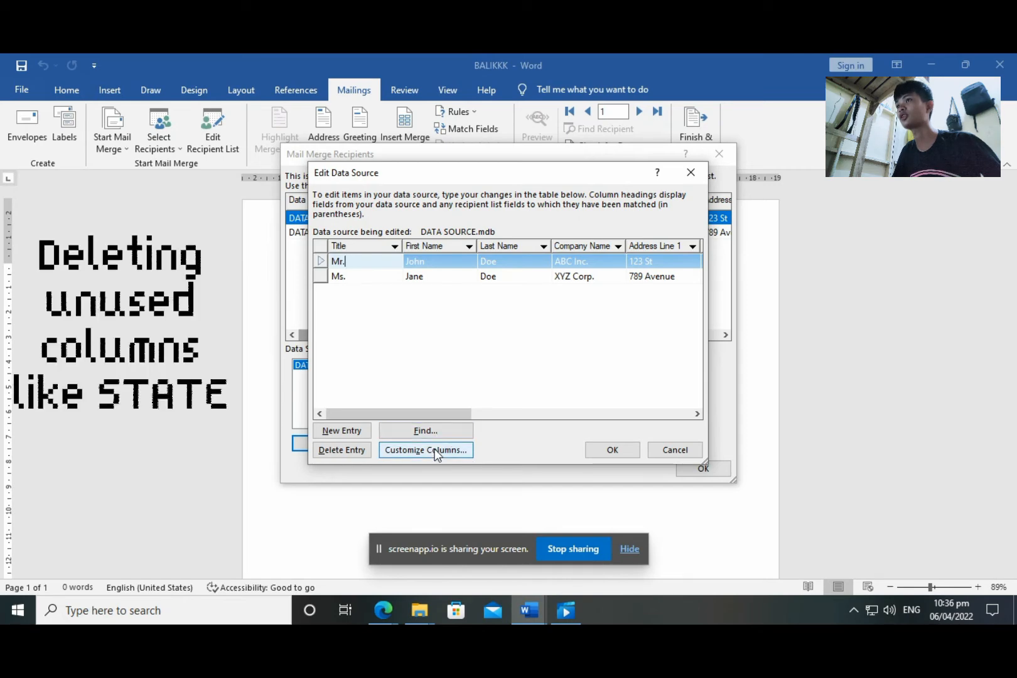
Open Customize Columns for the data source, saving its pending changes first
{"action": "left_click", "coordinate": [436, 450]}
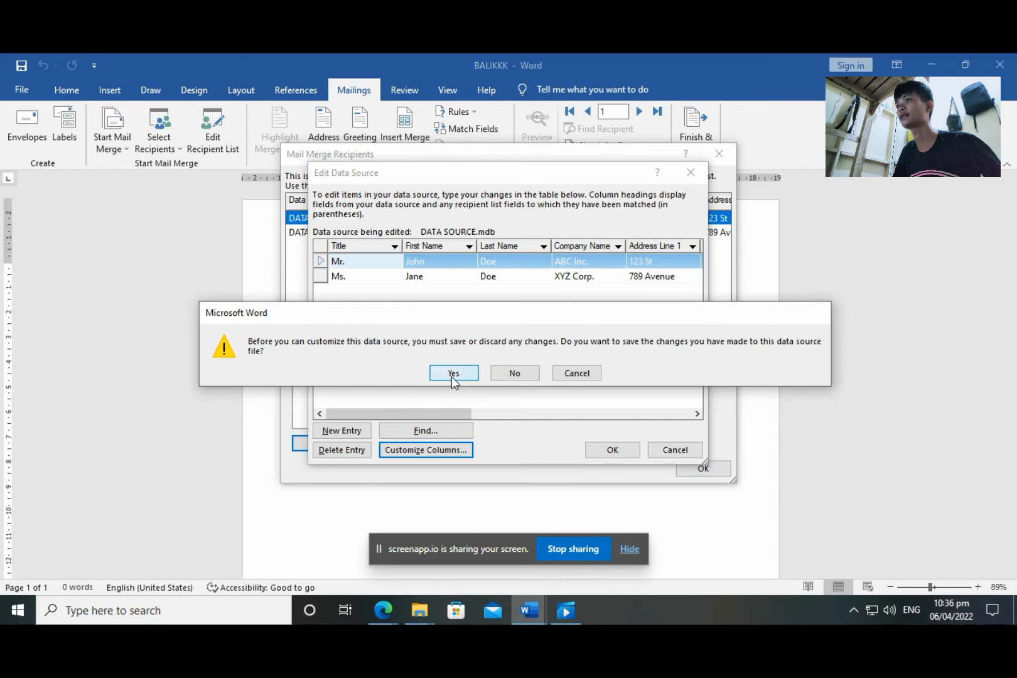
{"action": "left_click", "coordinate": [452, 377]}
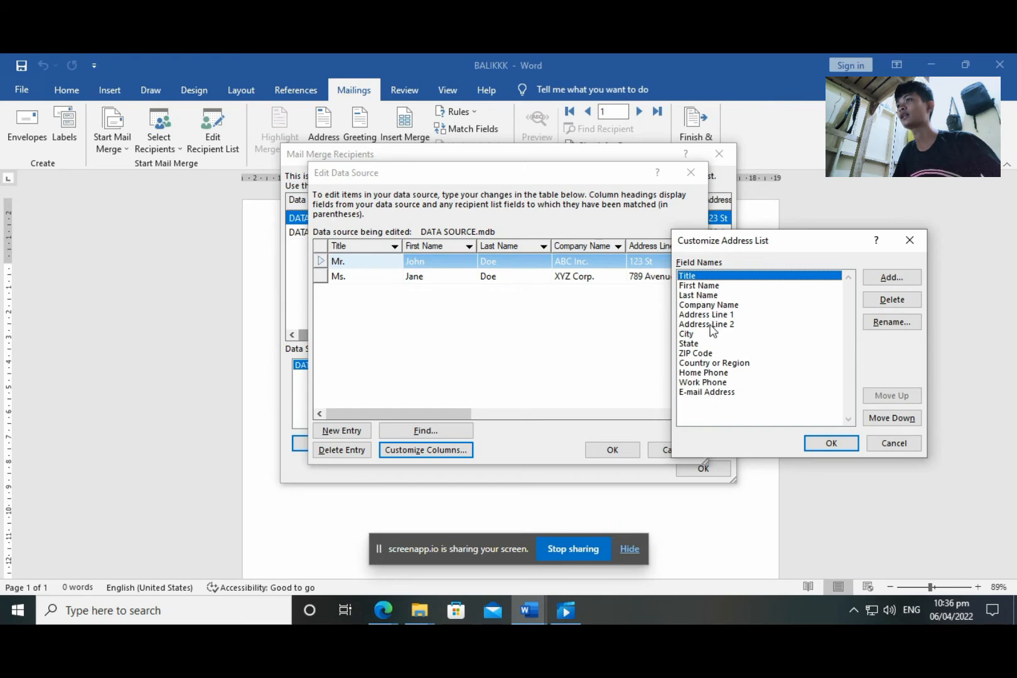
Delete the Address Line 2, State and Work Phone fields from the address list
{"action": "left_click", "coordinate": [712, 325]}
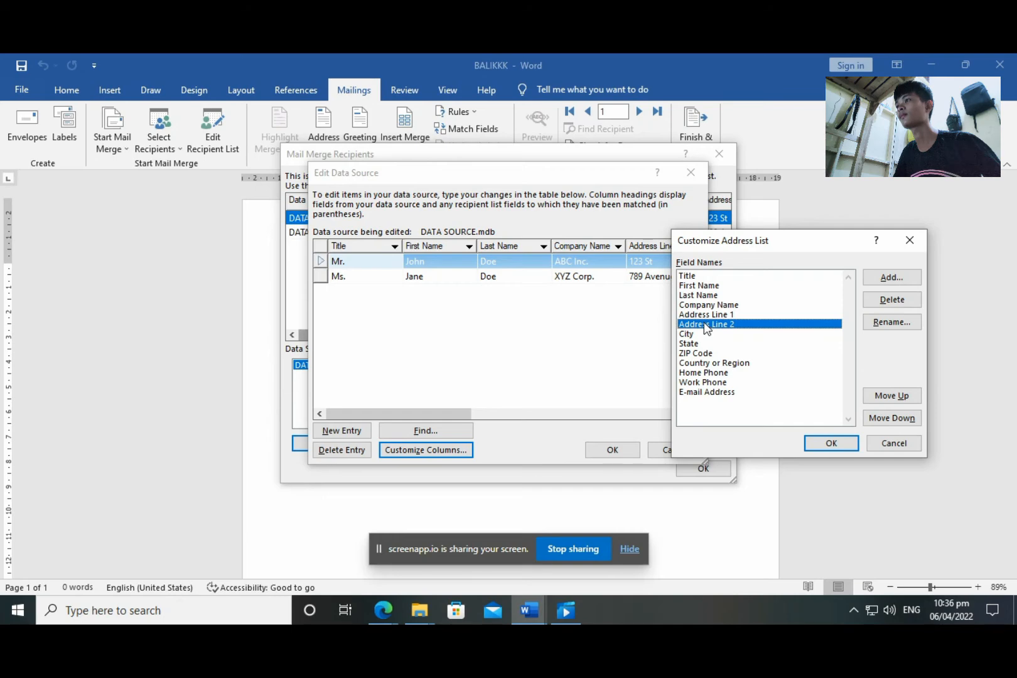
{"action": "left_click", "coordinate": [892, 301]}
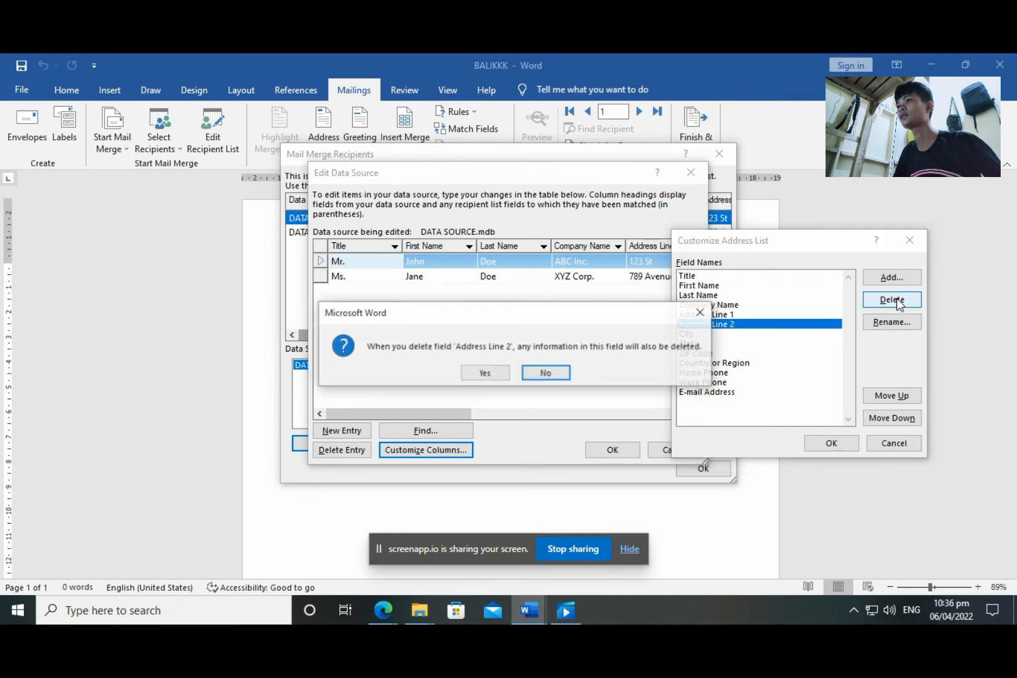
{"action": "left_click", "coordinate": [489, 372]}
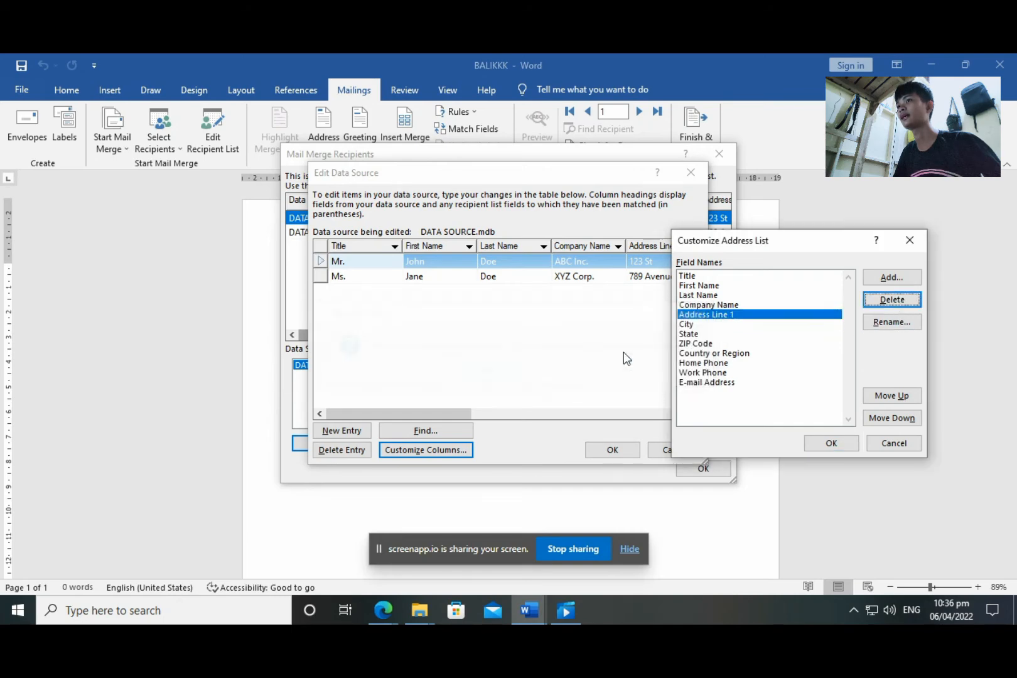
{"action": "left_click", "coordinate": [689, 334]}
{"action": "left_click", "coordinate": [892, 299]}
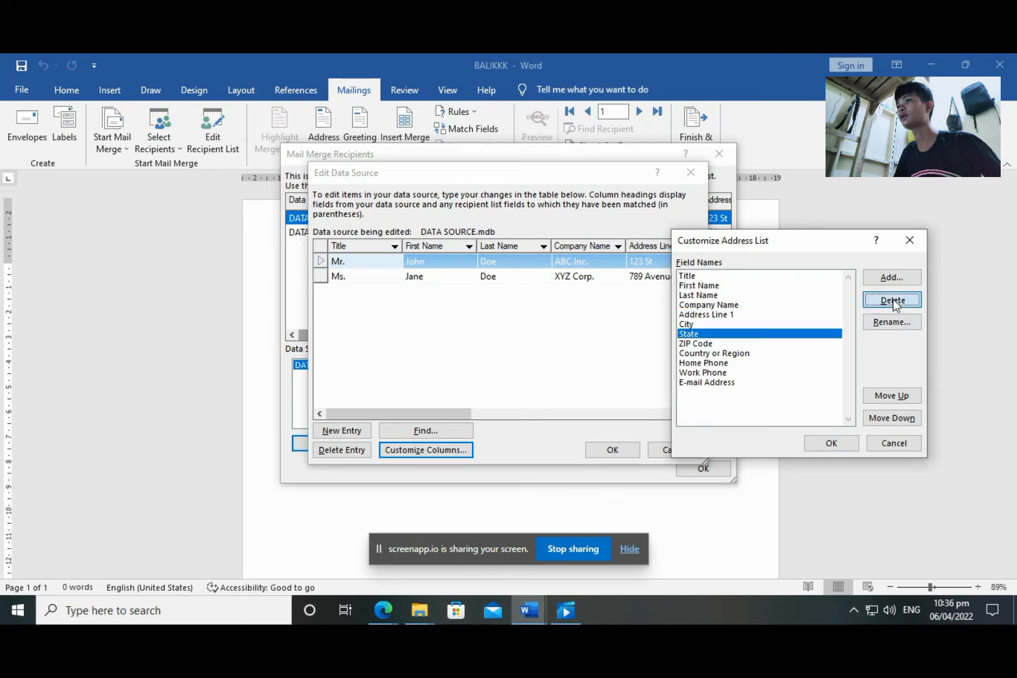
{"action": "left_click", "coordinate": [483, 374]}
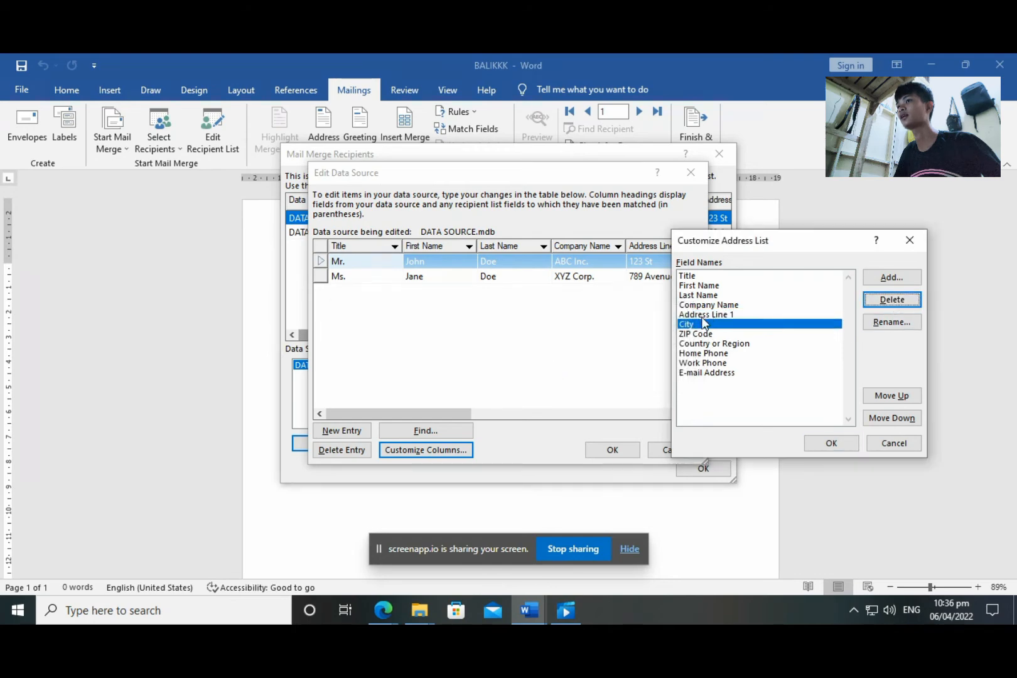
{"action": "key", "text": "Down"}
{"action": "key", "text": "Down"}
{"action": "key", "text": "Down"}
{"action": "key", "text": "Down"}
{"action": "key", "text": "Return"}
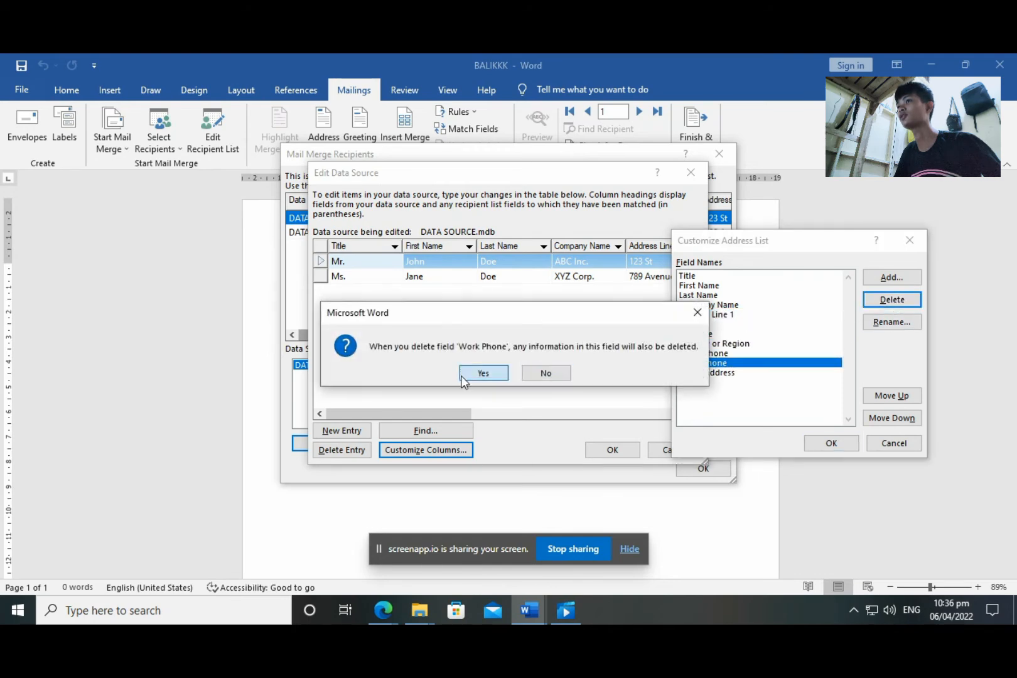
{"action": "left_click", "coordinate": [483, 374]}
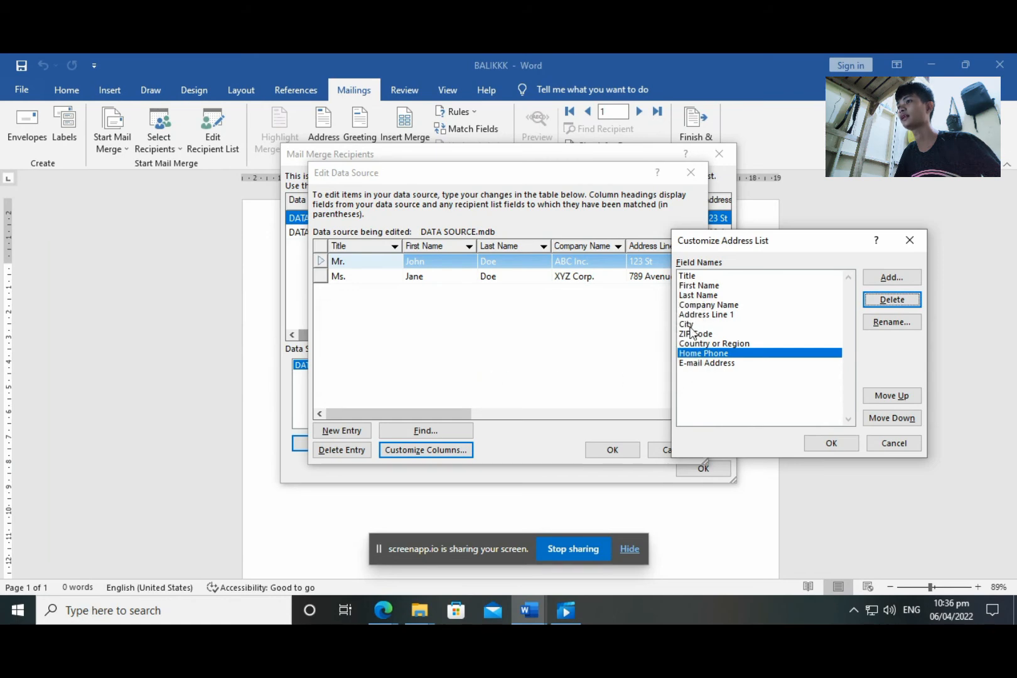
{"action": "left_click", "coordinate": [693, 362]}
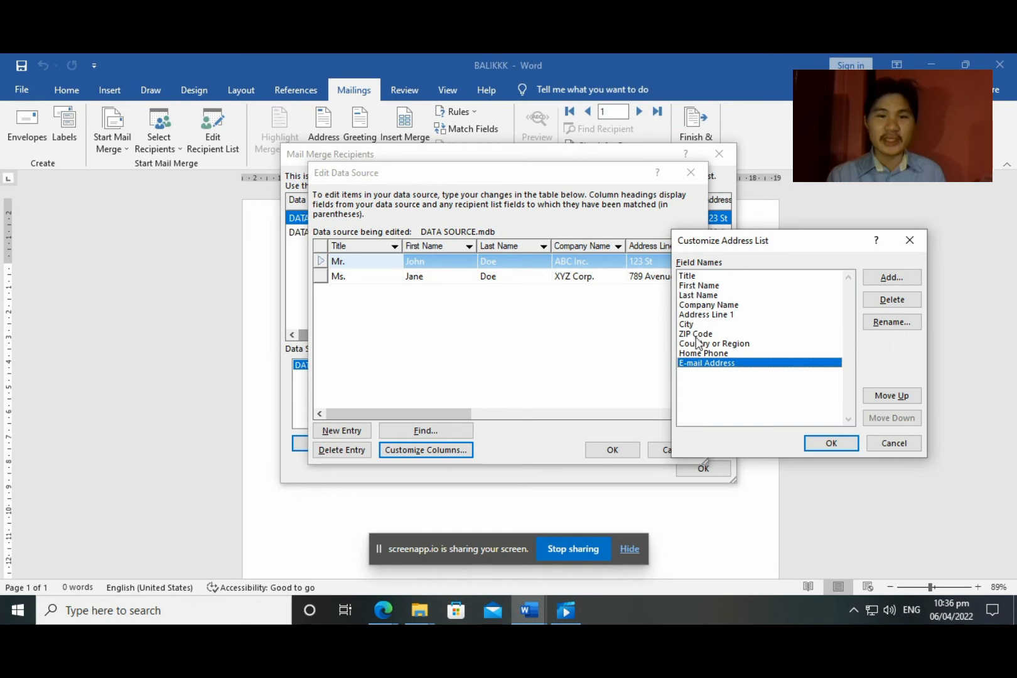
Move the E-mail Address field up six places, just above Company Name
{"action": "left_click", "coordinate": [892, 396]}
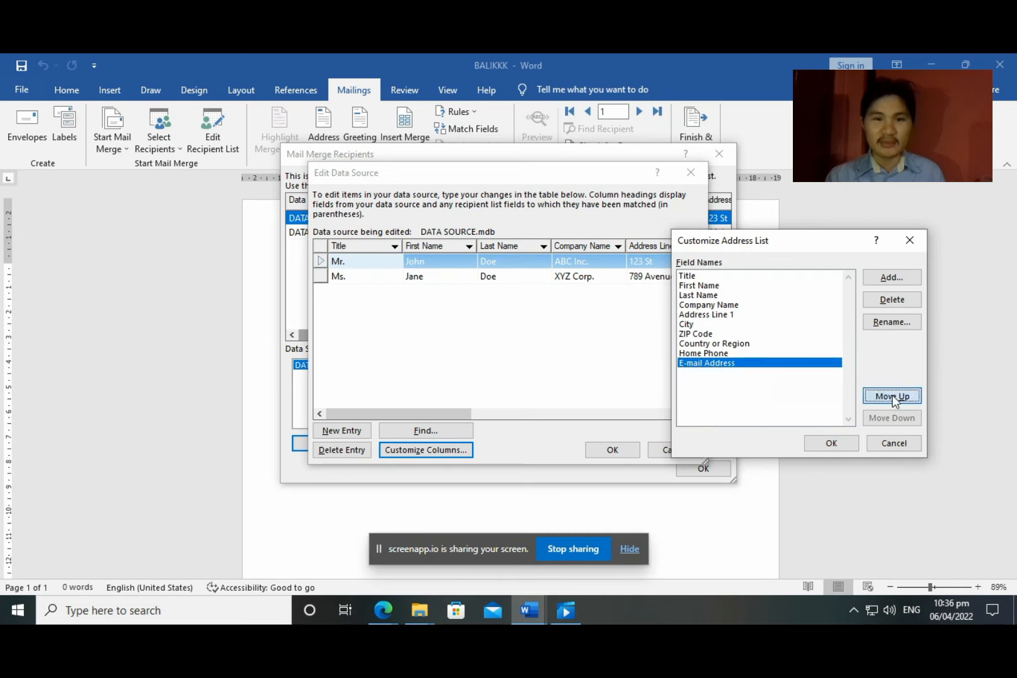
{"action": "left_click", "coordinate": [894, 396]}
{"action": "left_click", "coordinate": [892, 396]}
{"action": "left_click", "coordinate": [892, 396]}
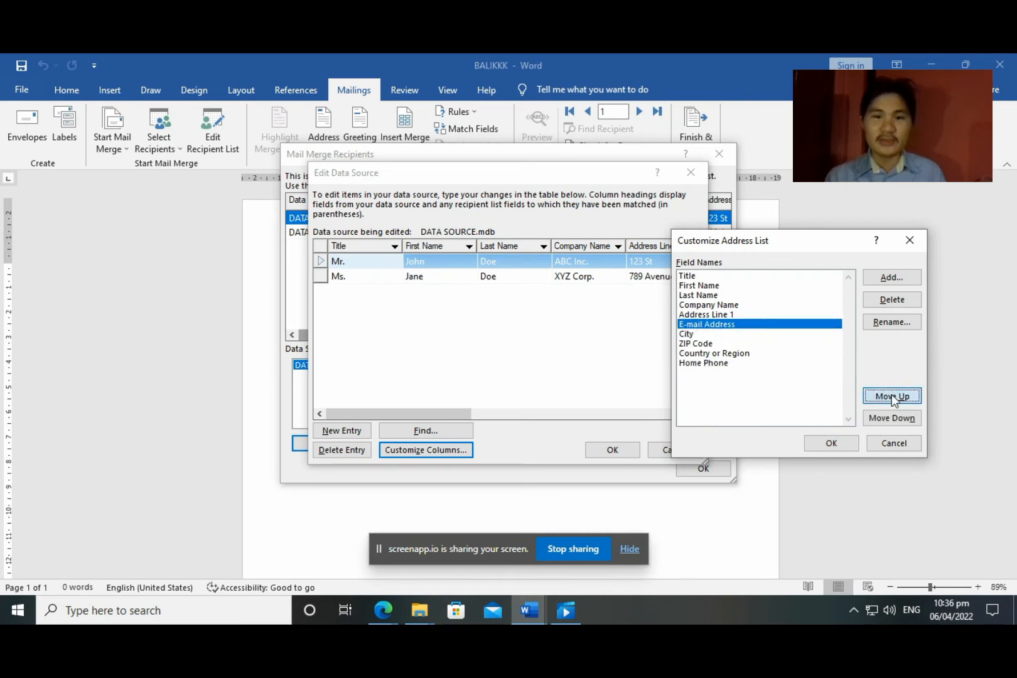
{"action": "left_click", "coordinate": [893, 396]}
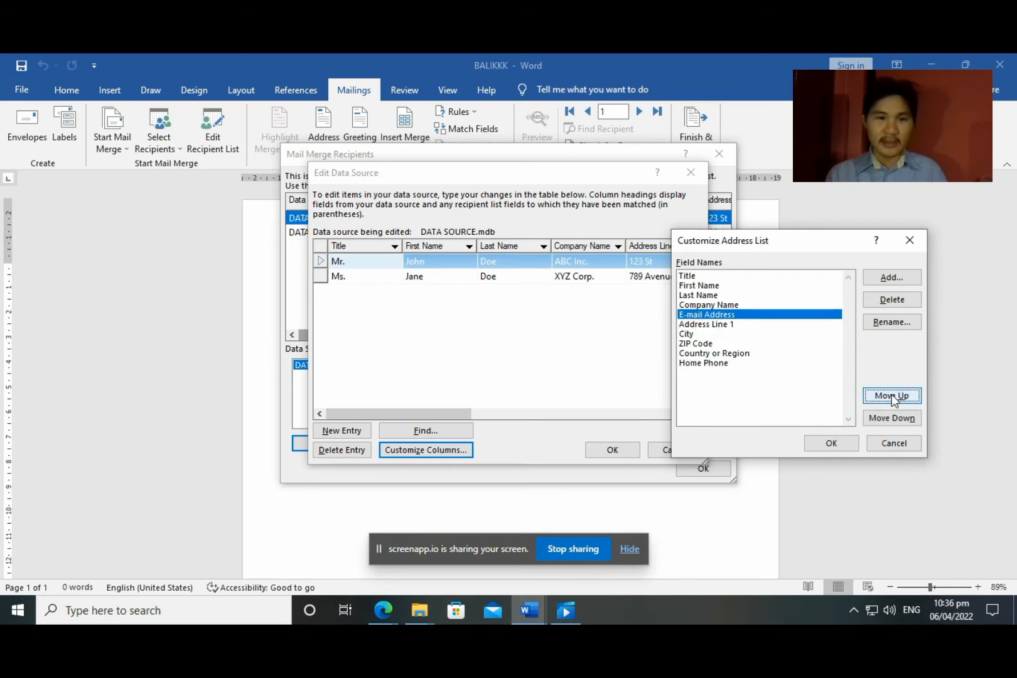
{"action": "left_click", "coordinate": [893, 396]}
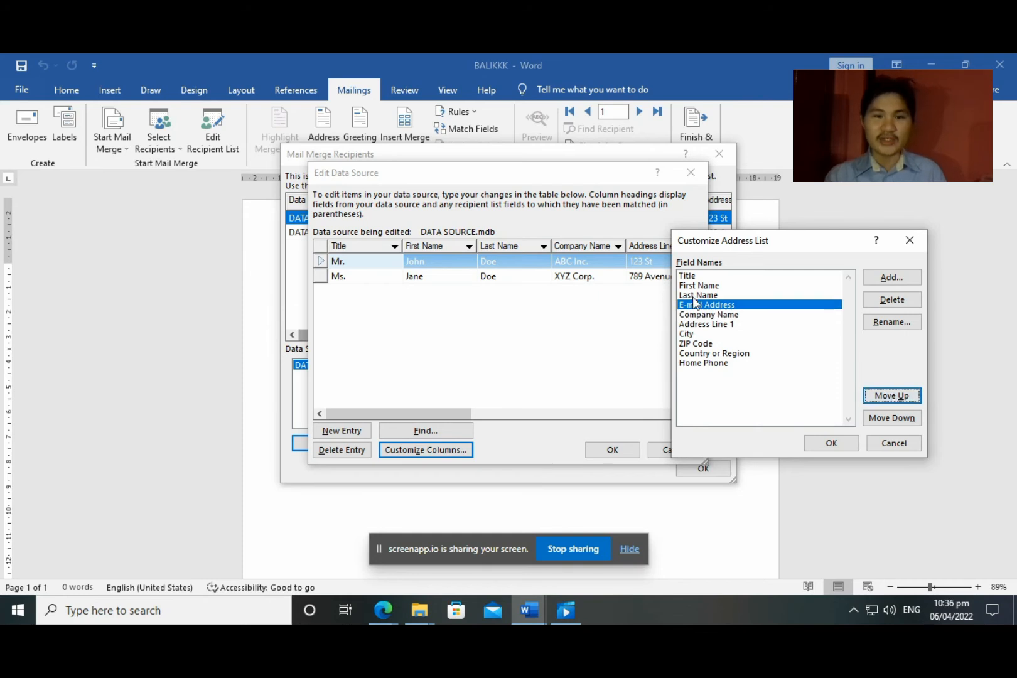
Move Home Phone up to sit directly below E-mail Address and apply the new order
{"action": "left_click", "coordinate": [708, 364]}
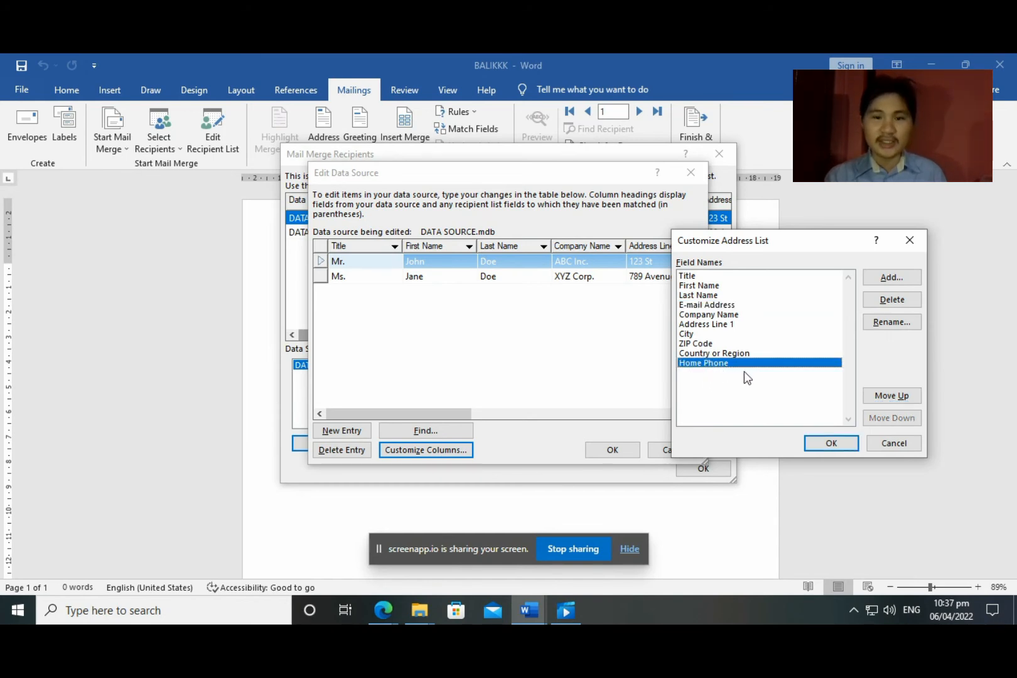
{"action": "left_click", "coordinate": [898, 400]}
{"action": "left_click", "coordinate": [898, 399]}
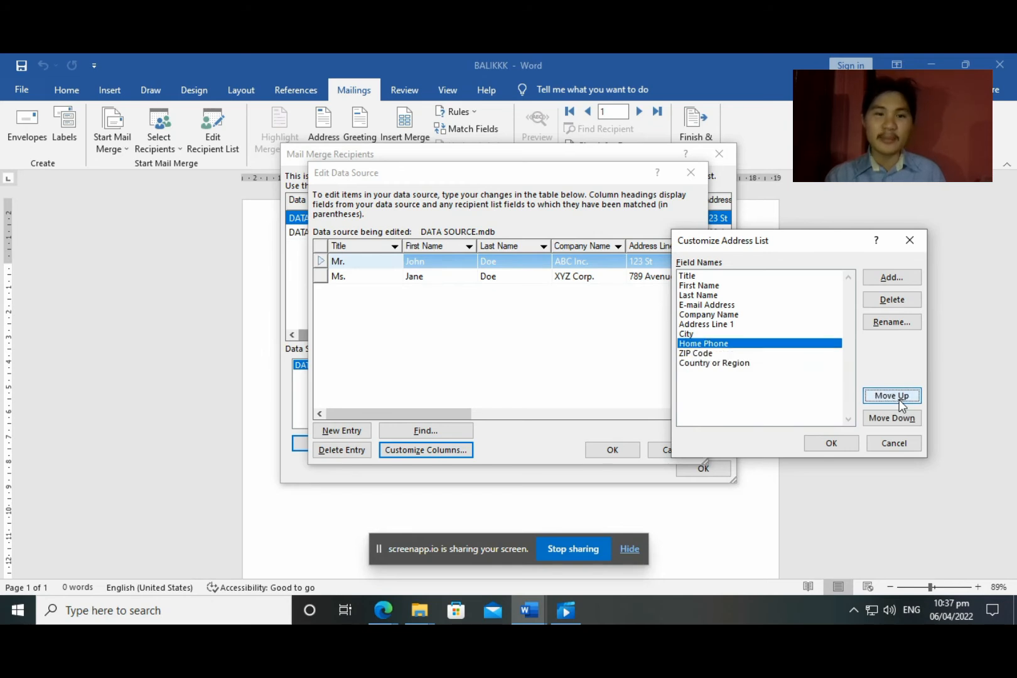
{"action": "left_click", "coordinate": [898, 400]}
{"action": "left_click", "coordinate": [898, 400]}
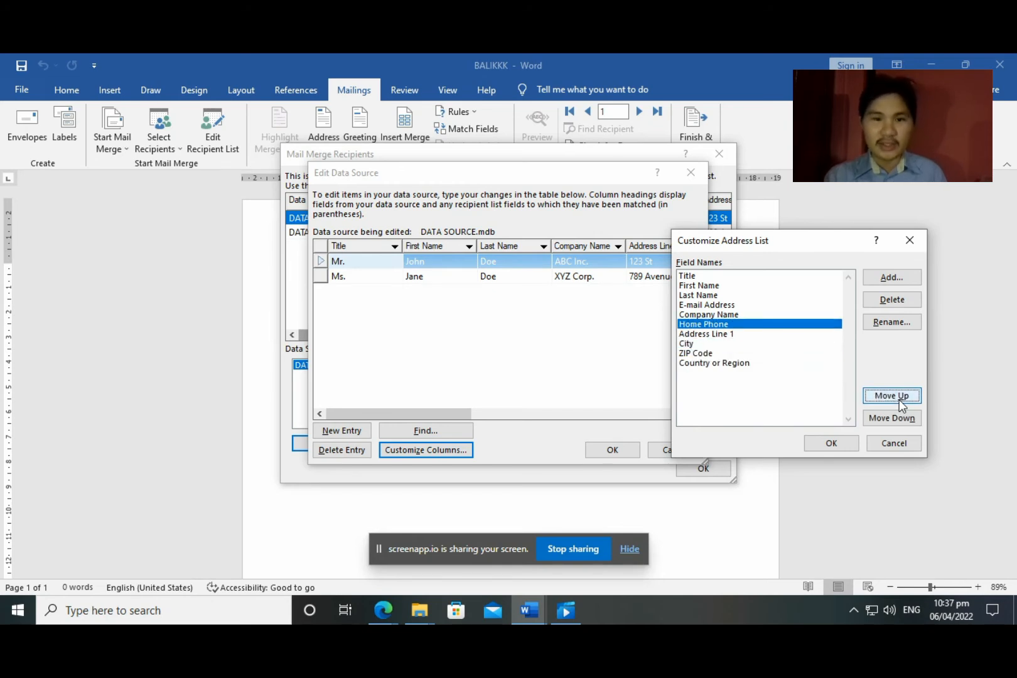
{"action": "left_click", "coordinate": [899, 400]}
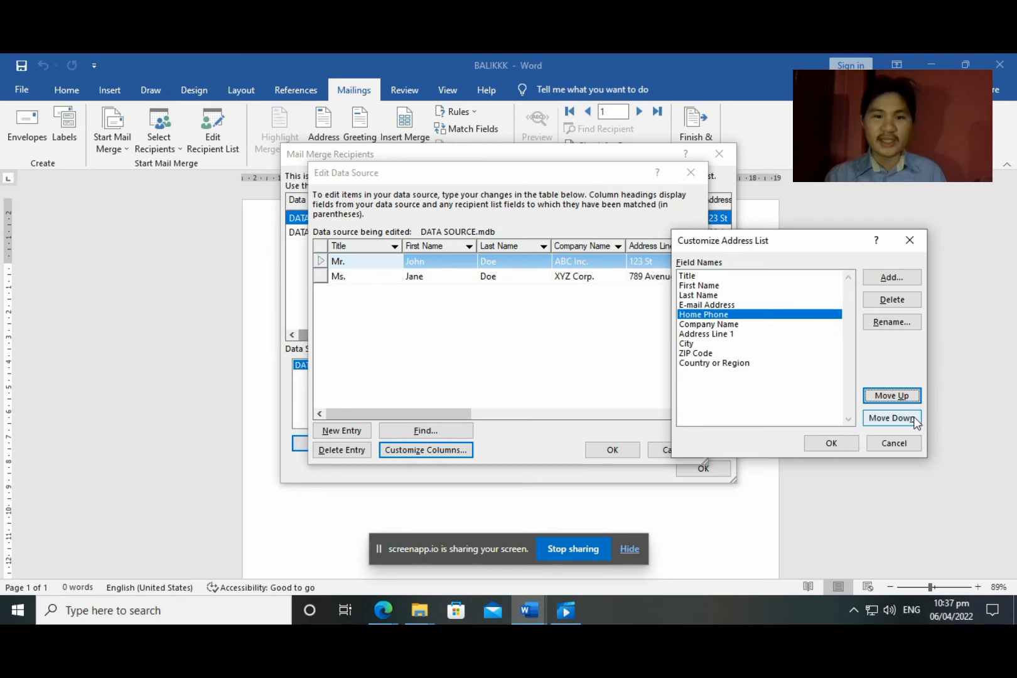
{"action": "left_click", "coordinate": [831, 443]}
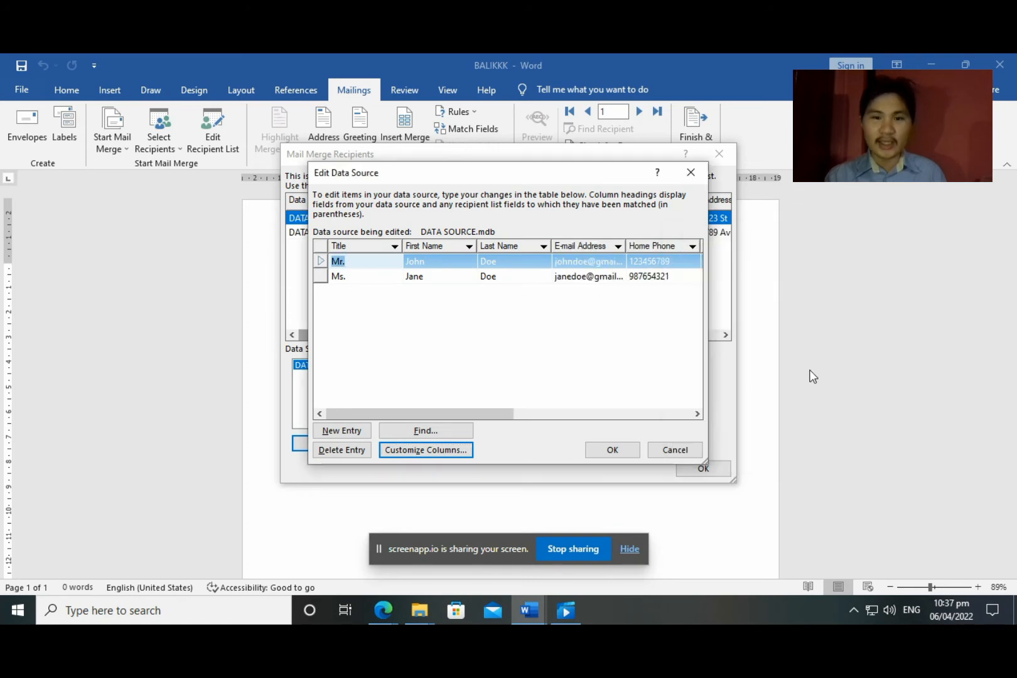
Save the edited data source and close Edit Data Source and Mail Merge Recipients
{"action": "left_click_drag", "start_coordinate": [388, 413], "coordinate": [464, 425]}
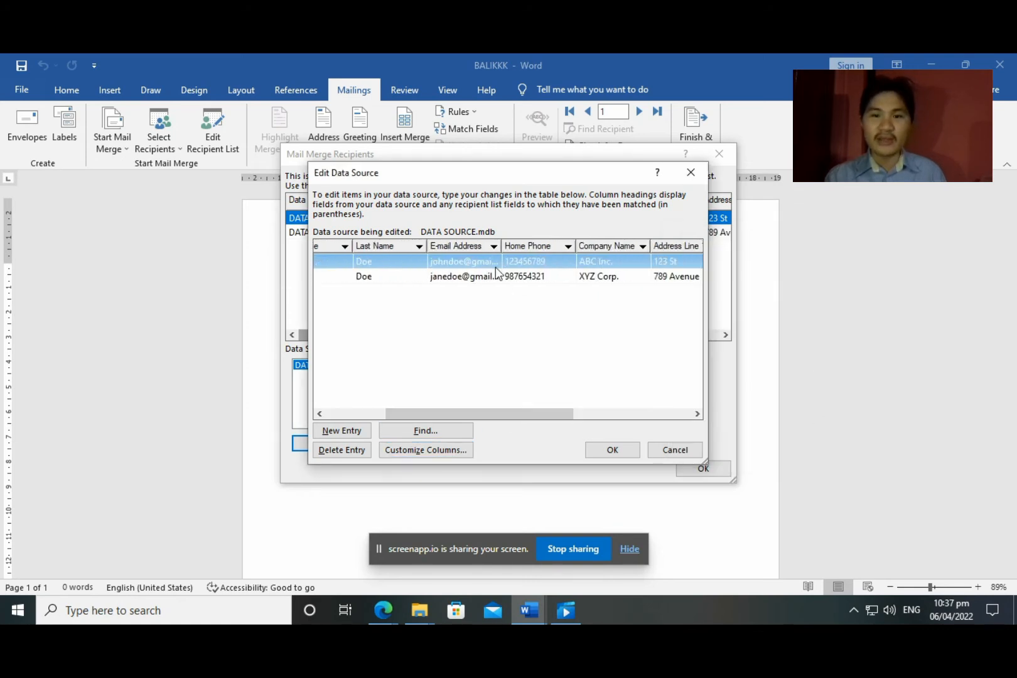
{"action": "left_click", "coordinate": [612, 449]}
{"action": "left_click", "coordinate": [446, 366]}
{"action": "left_click", "coordinate": [705, 468]}
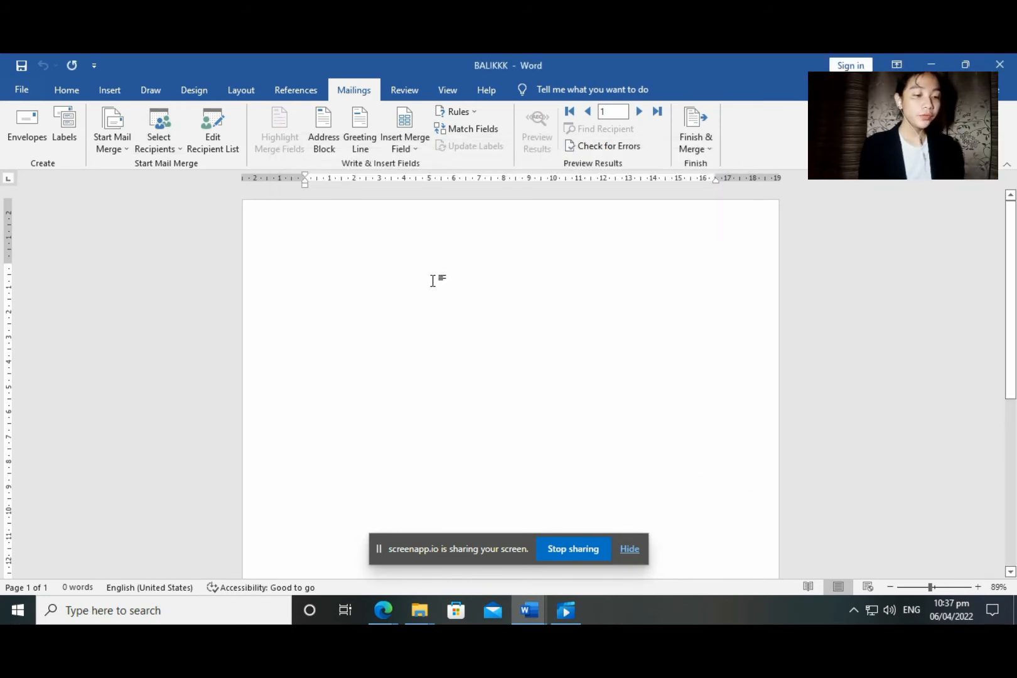
Insert an «AddressBlock» field using the 'Joshua Randall Jr.' name format, previewing the first two recipients
{"action": "left_click", "coordinate": [334, 130]}
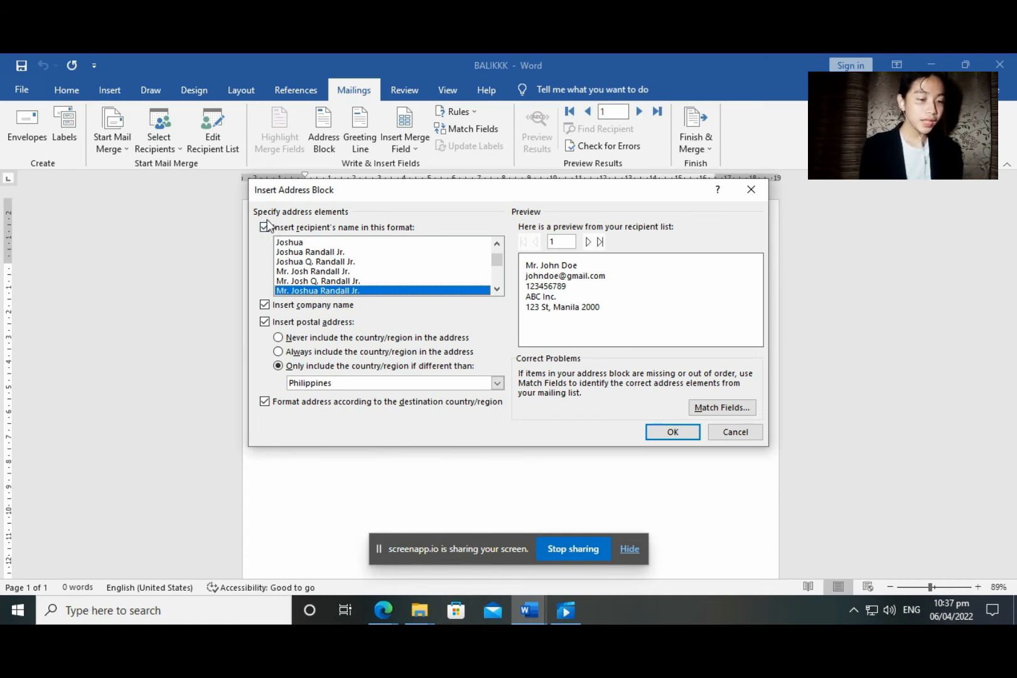
{"action": "scroll", "coordinate": [316, 277], "scroll_direction": "down", "scroll_amount": 4}
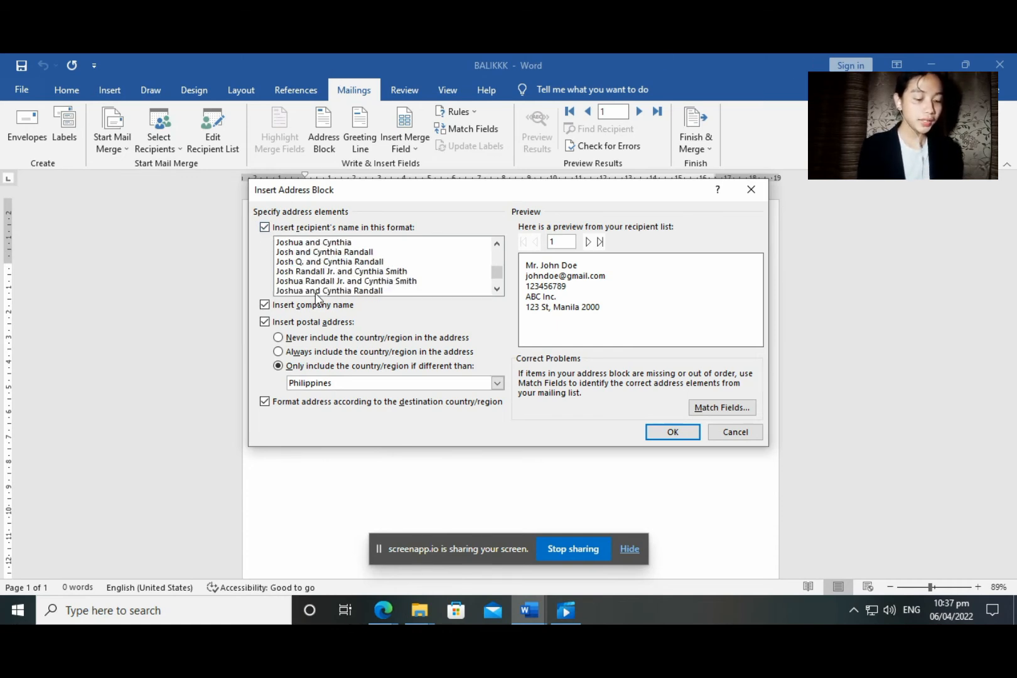
{"action": "scroll", "coordinate": [462, 290], "scroll_direction": "up", "scroll_amount": 6}
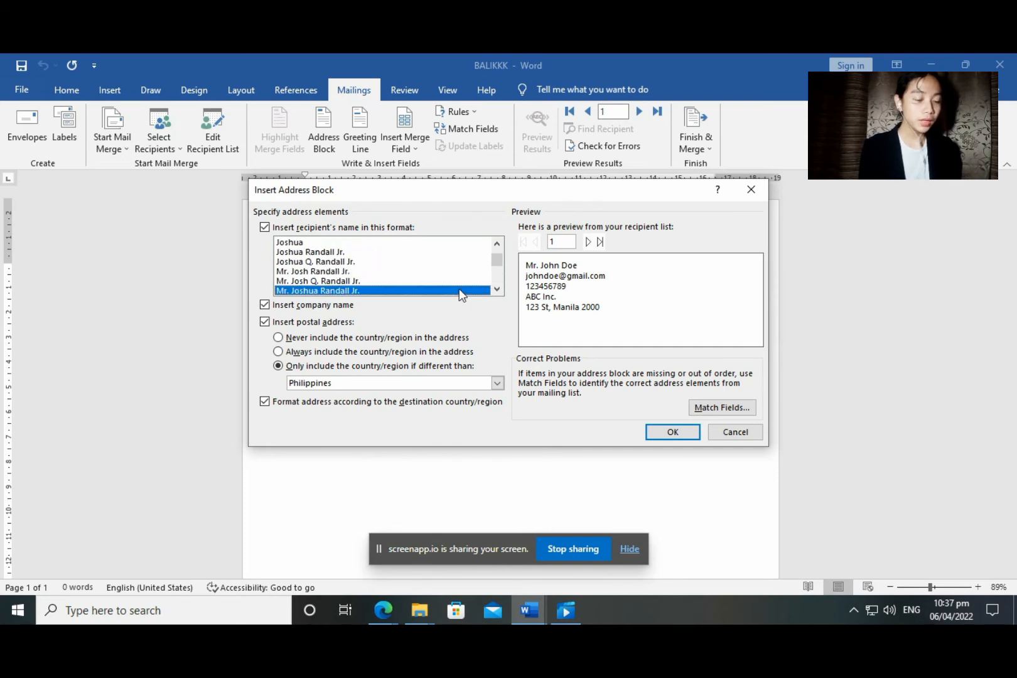
{"action": "left_click", "coordinate": [290, 244]}
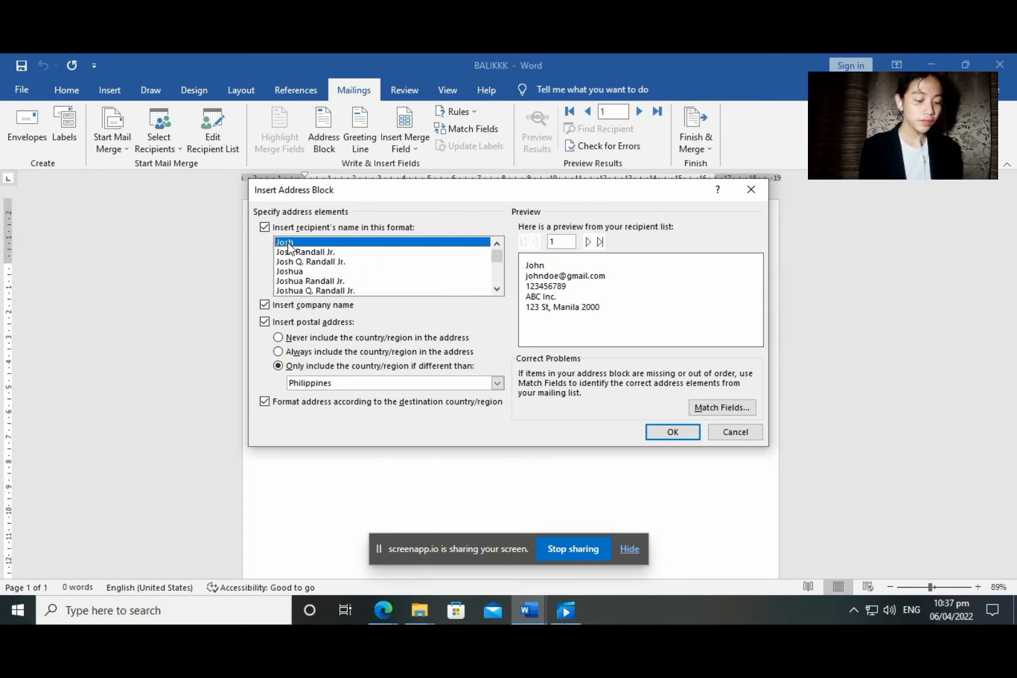
{"action": "left_click", "coordinate": [301, 253]}
{"action": "scroll", "coordinate": [302, 256], "scroll_direction": "down", "scroll_amount": 1}
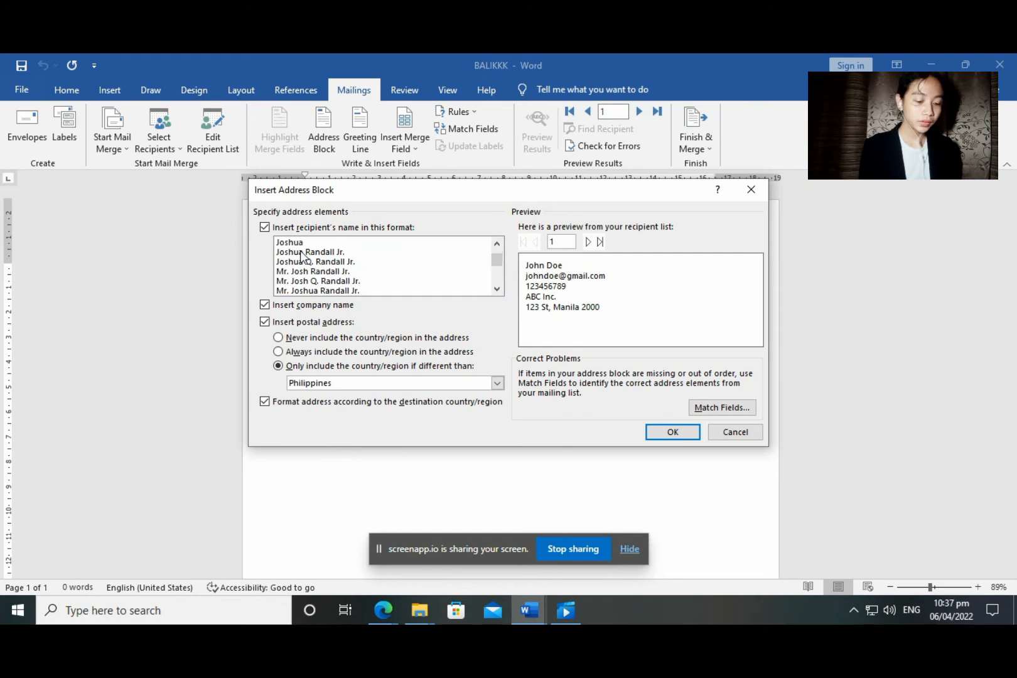
{"action": "left_click", "coordinate": [317, 254]}
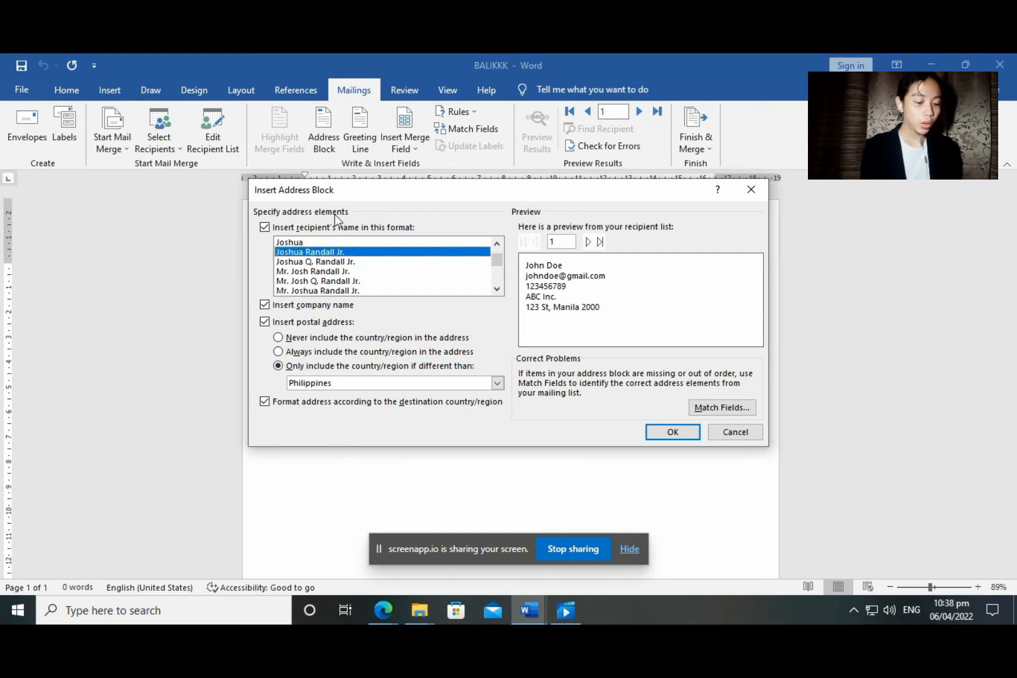
{"action": "left_click", "coordinate": [589, 244]}
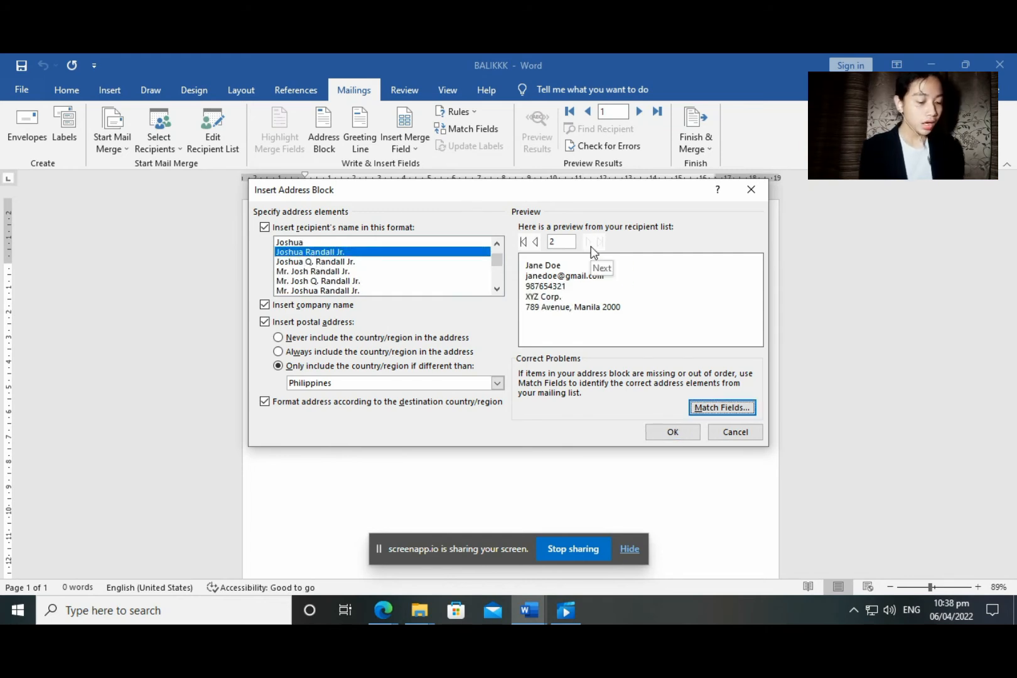
{"action": "left_click", "coordinate": [536, 244]}
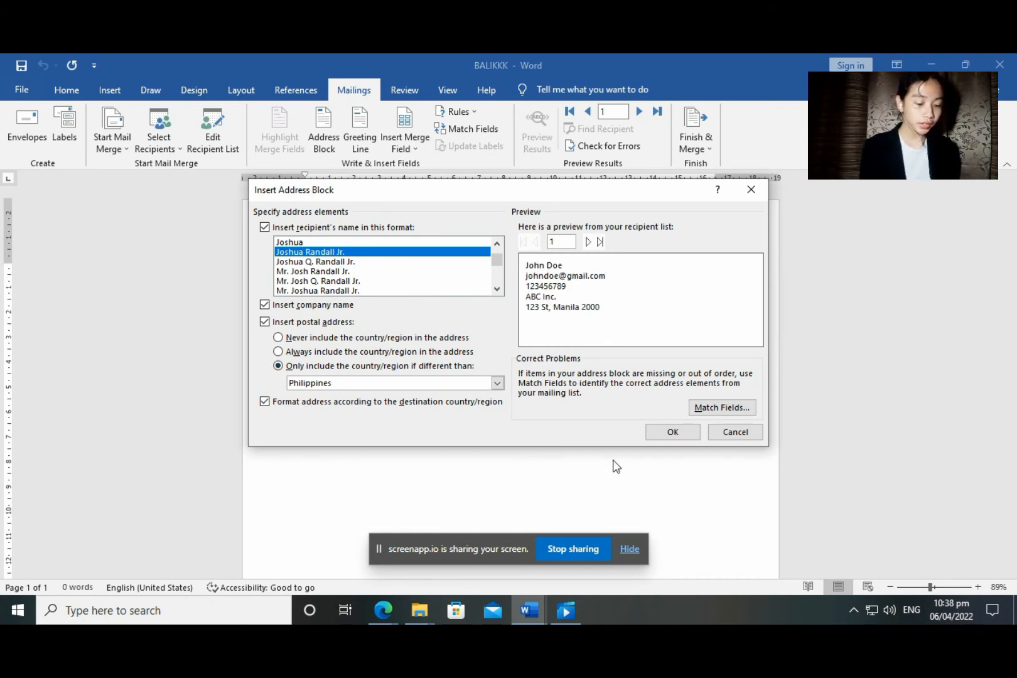
{"action": "left_click", "coordinate": [673, 431]}
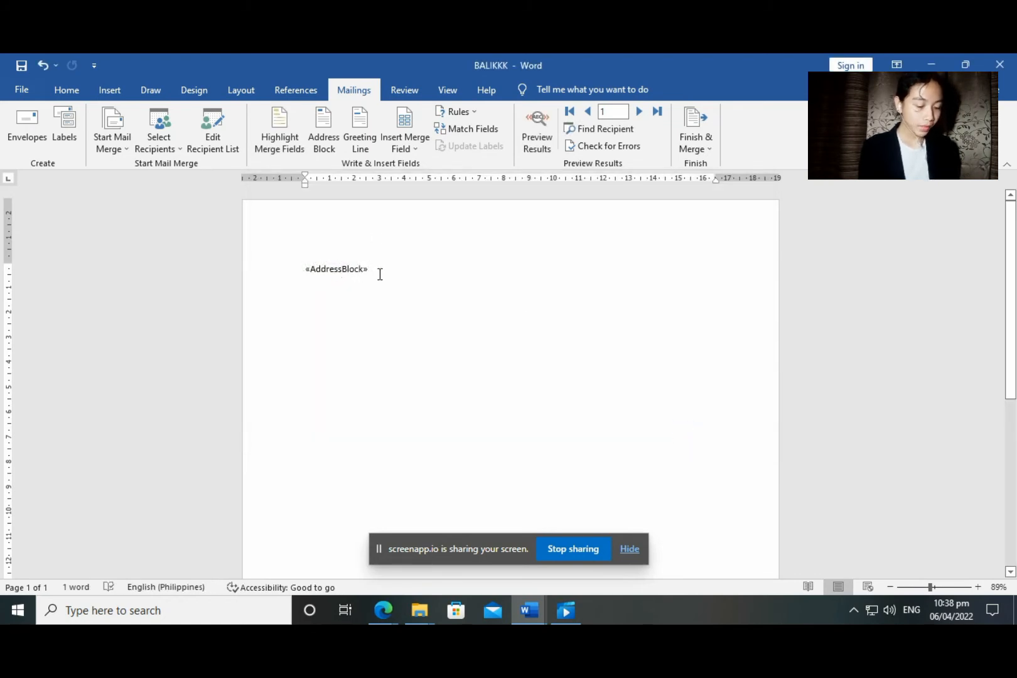
On a new line, insert a «GreetingLine» field opening with 'To' instead of 'Dear'
{"action": "key", "text": "Return"}
{"action": "key", "text": "Return"}
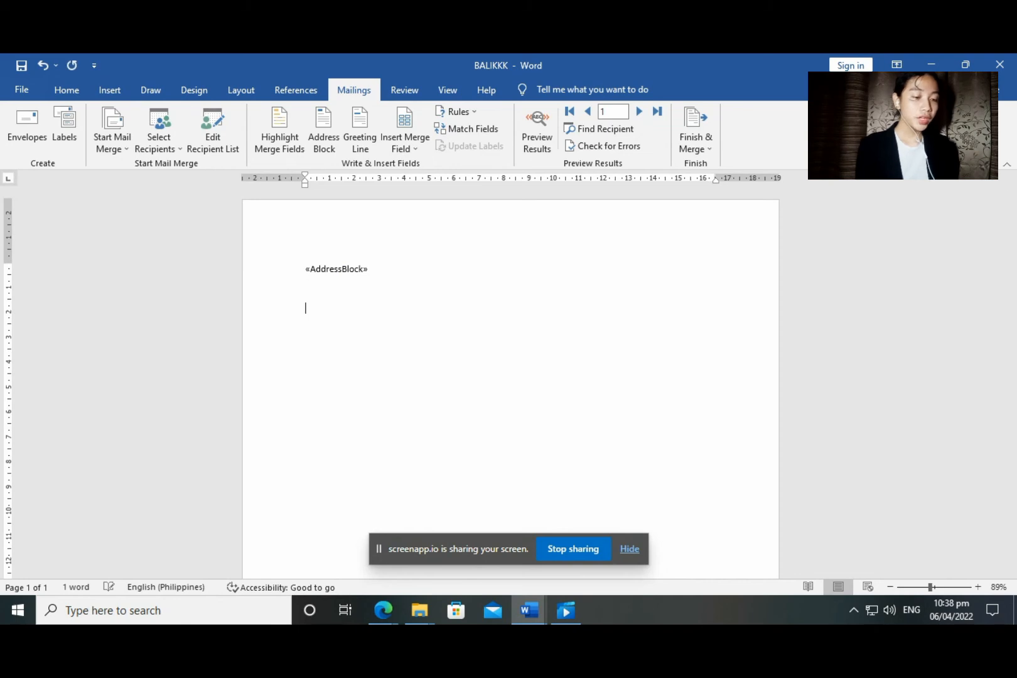
{"action": "left_click", "coordinate": [361, 143]}
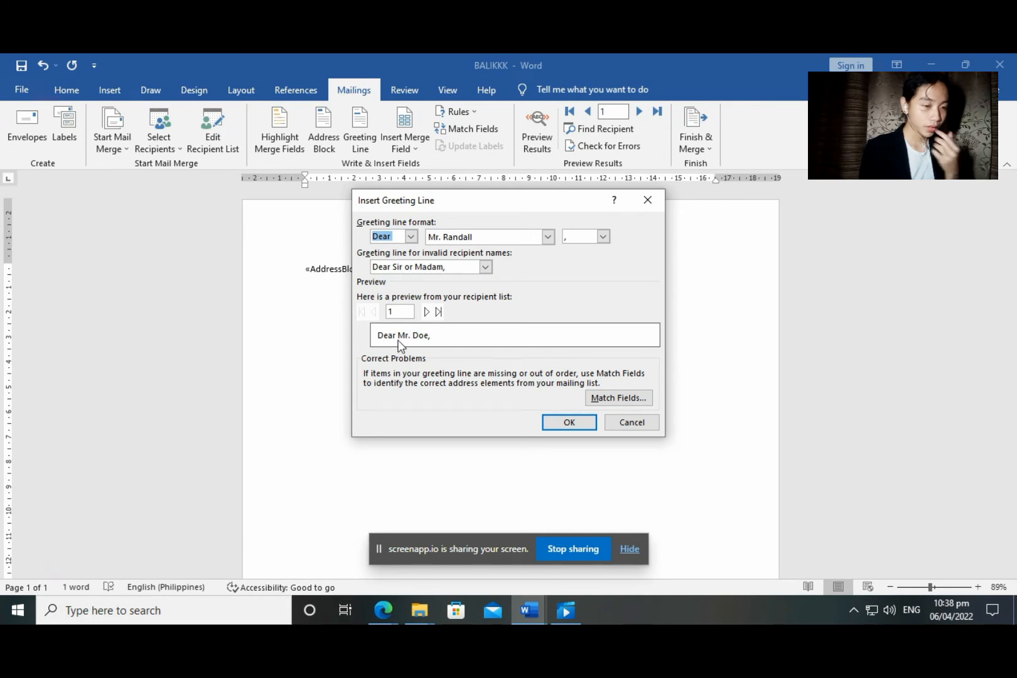
{"action": "left_click", "coordinate": [410, 236]}
{"action": "left_click", "coordinate": [379, 258]}
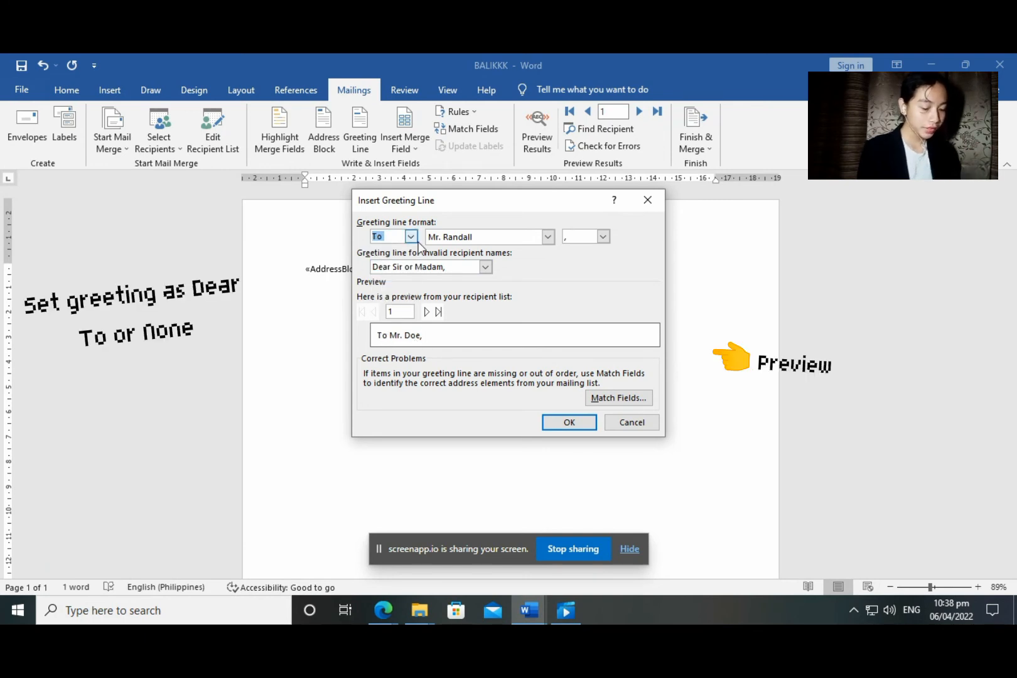
{"action": "left_click", "coordinate": [427, 313]}
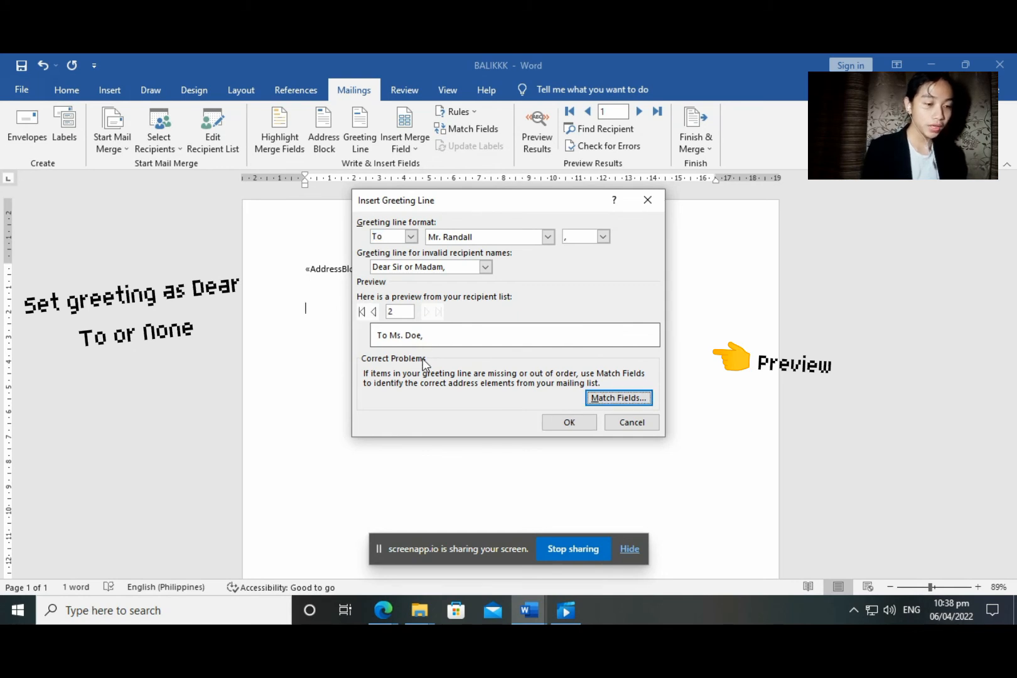
{"action": "left_click", "coordinate": [374, 310]}
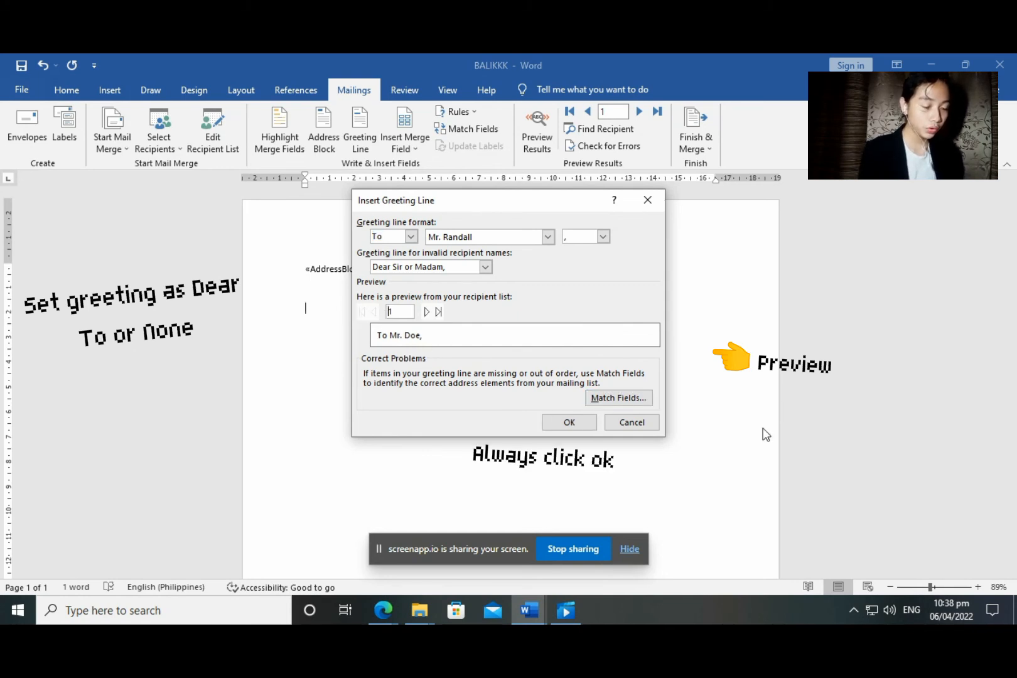
{"action": "left_click", "coordinate": [566, 422]}
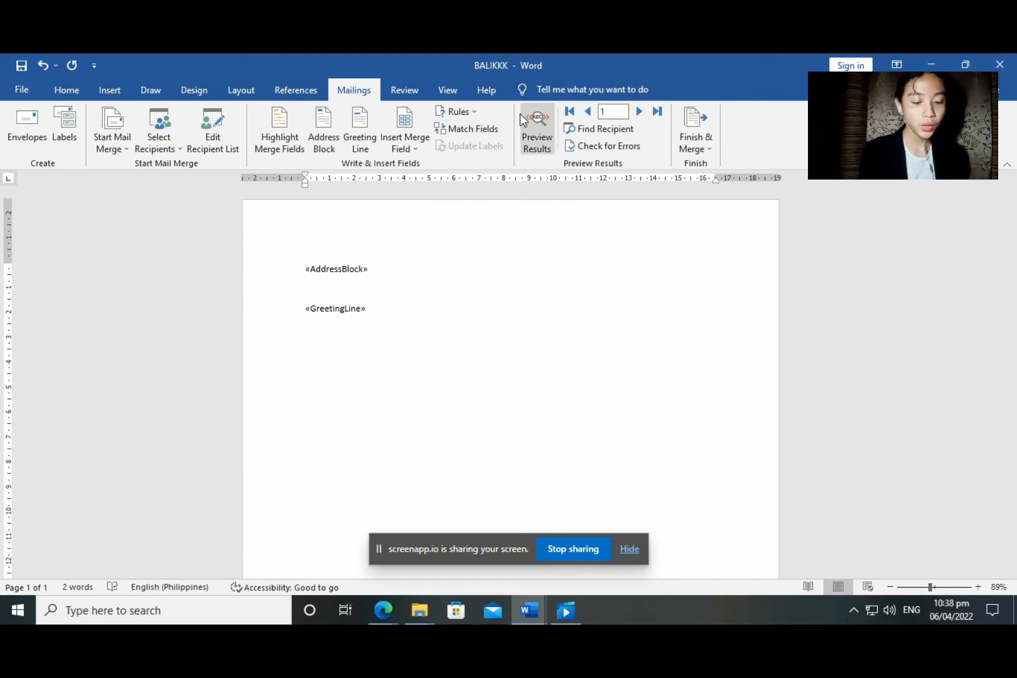
Preview the merged letter and advance to record 2, showing XYZ Corp.'s address and greeting
{"action": "left_click", "coordinate": [538, 126]}
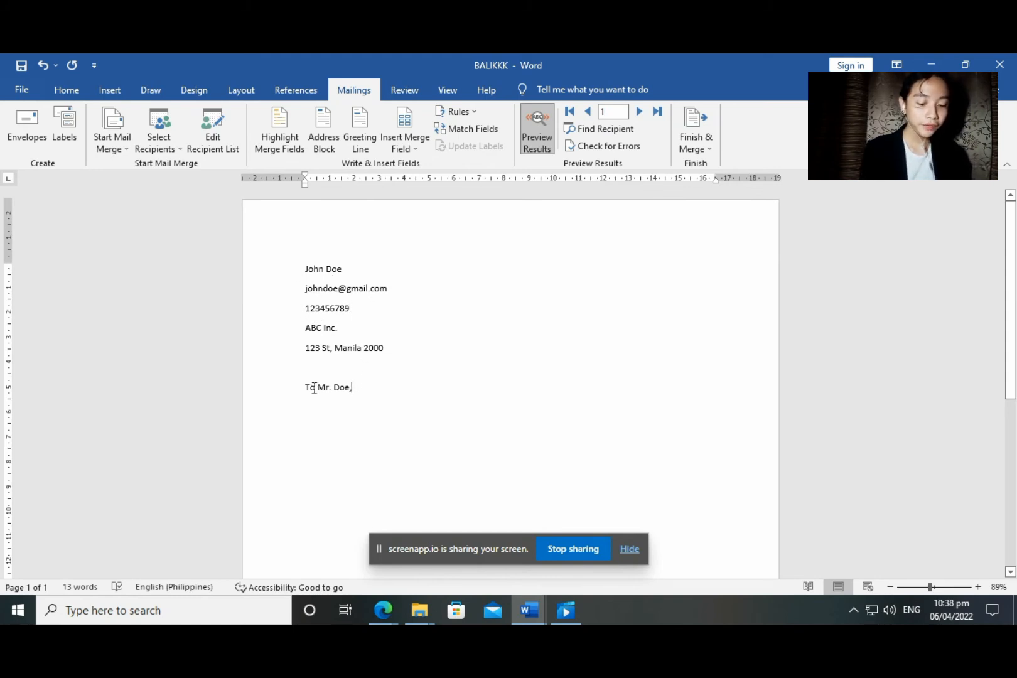
{"action": "left_click", "coordinate": [640, 112]}
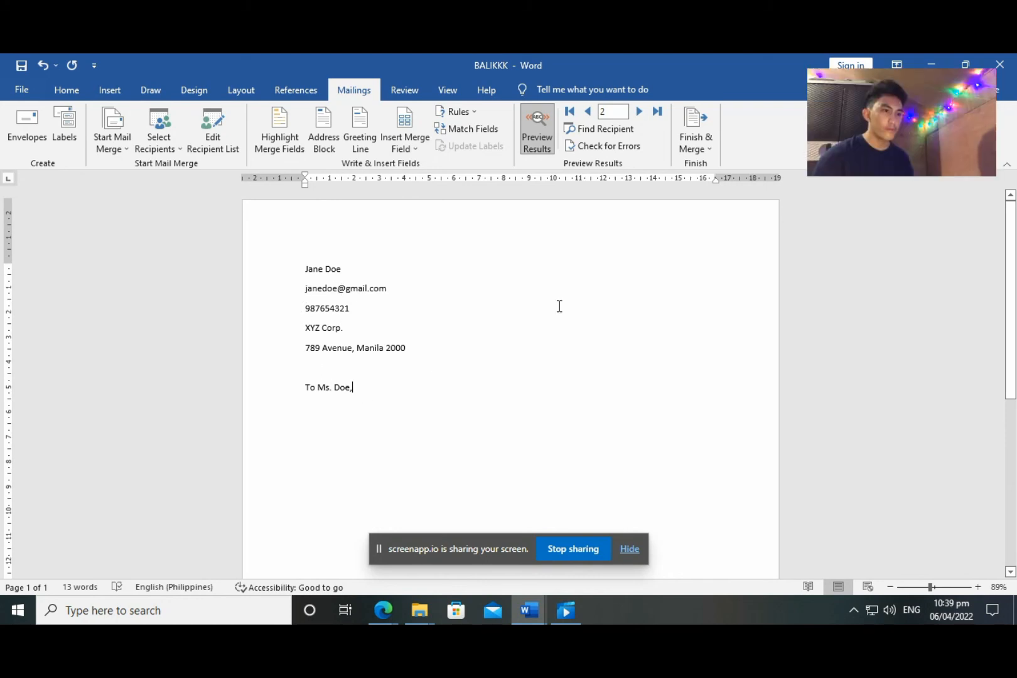
{"action": "left_click", "coordinate": [712, 143]}
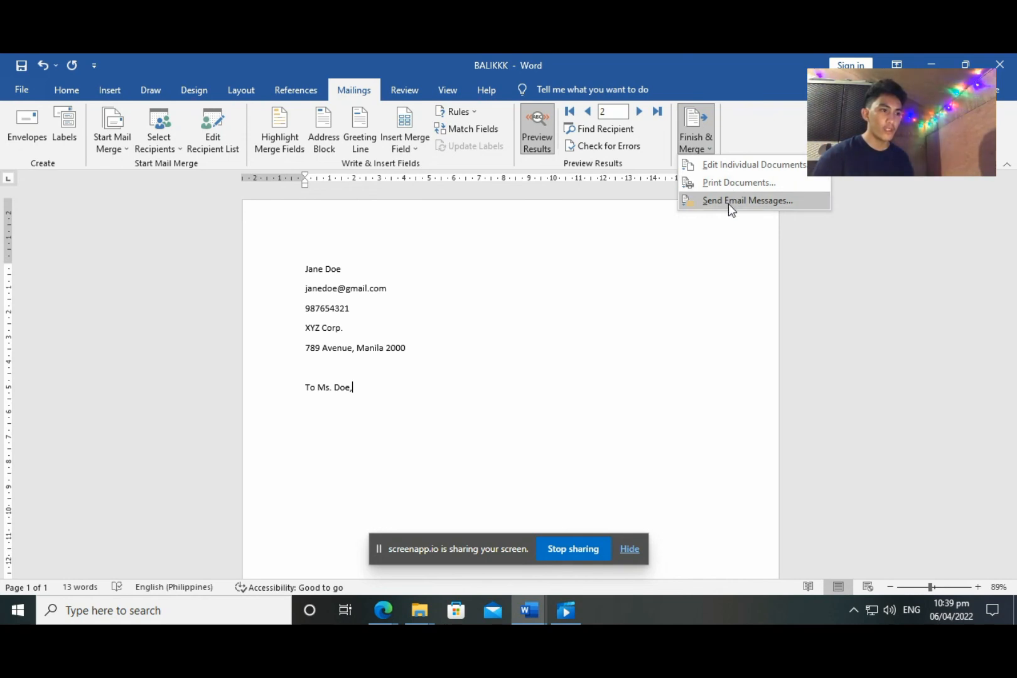
Merge all records into individual letters in the new Letters1 document, then start saving it
{"action": "left_click", "coordinate": [731, 165]}
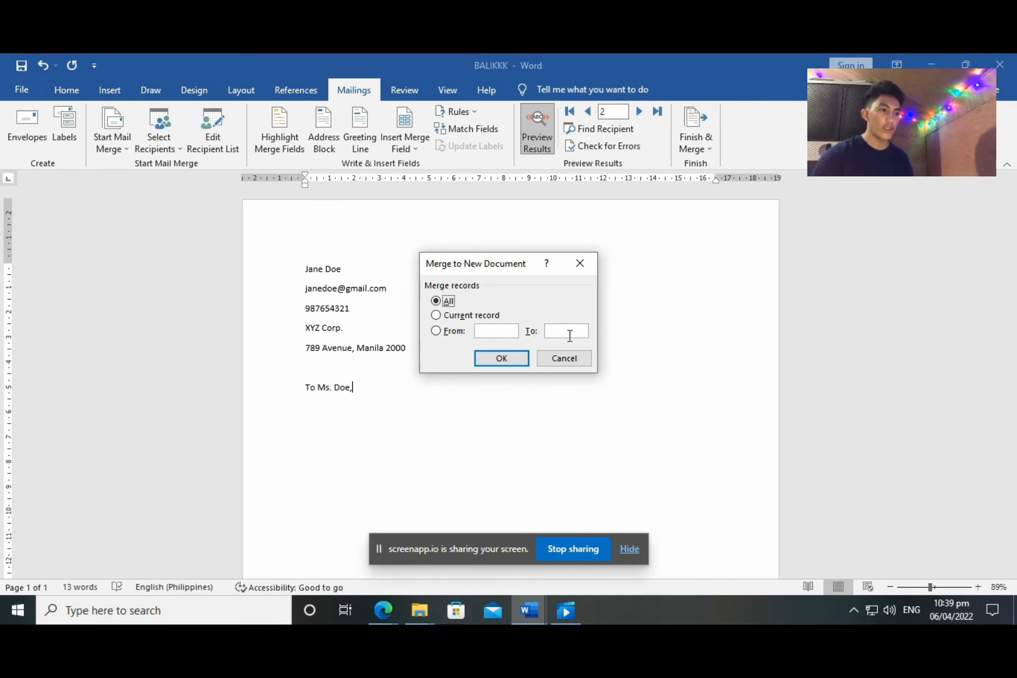
{"action": "left_click", "coordinate": [501, 357]}
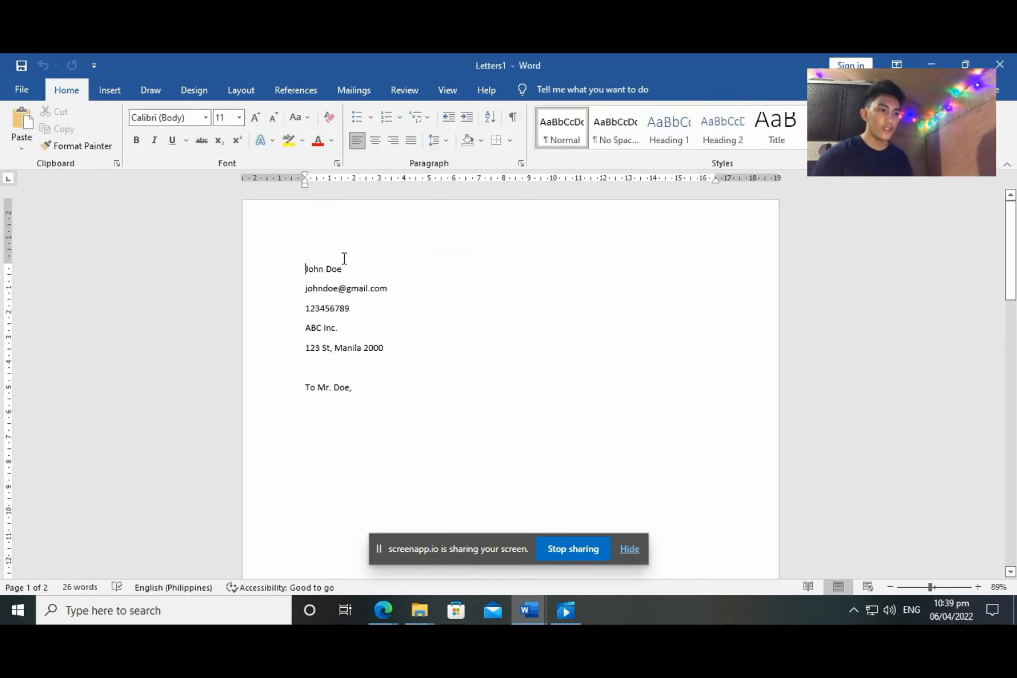
{"action": "mouse_move", "coordinate": [1010, 270]}
{"action": "left_mouse_down"}
{"action": "mouse_move", "coordinate": [1014, 483]}
{"action": "mouse_move", "coordinate": [1015, 261]}
{"action": "left_mouse_up"}
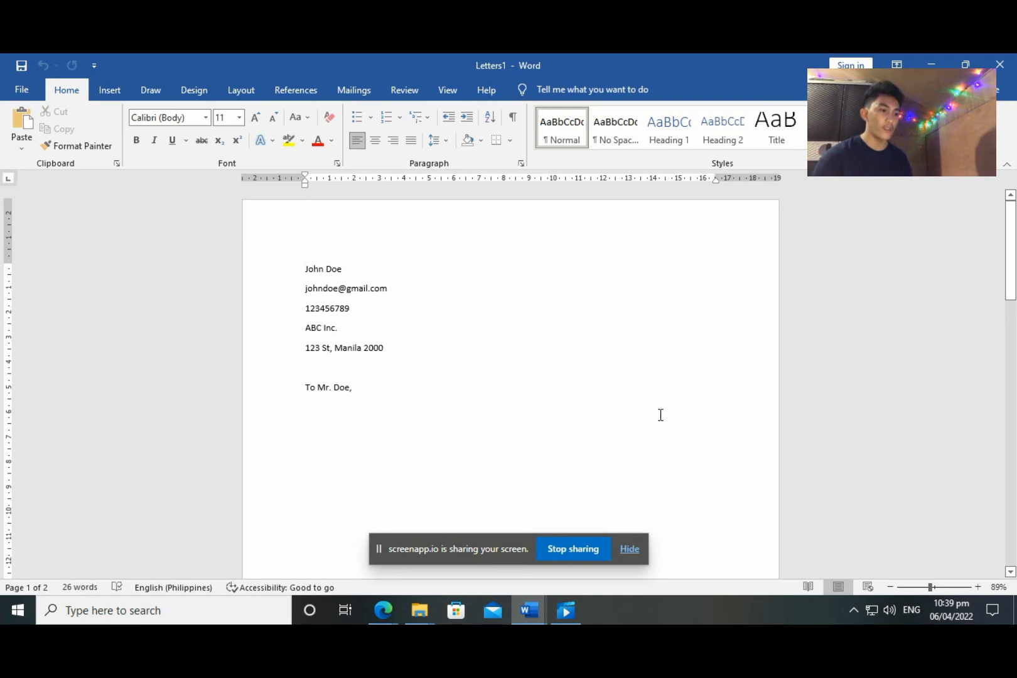
{"action": "key", "text": "ctrl+s"}
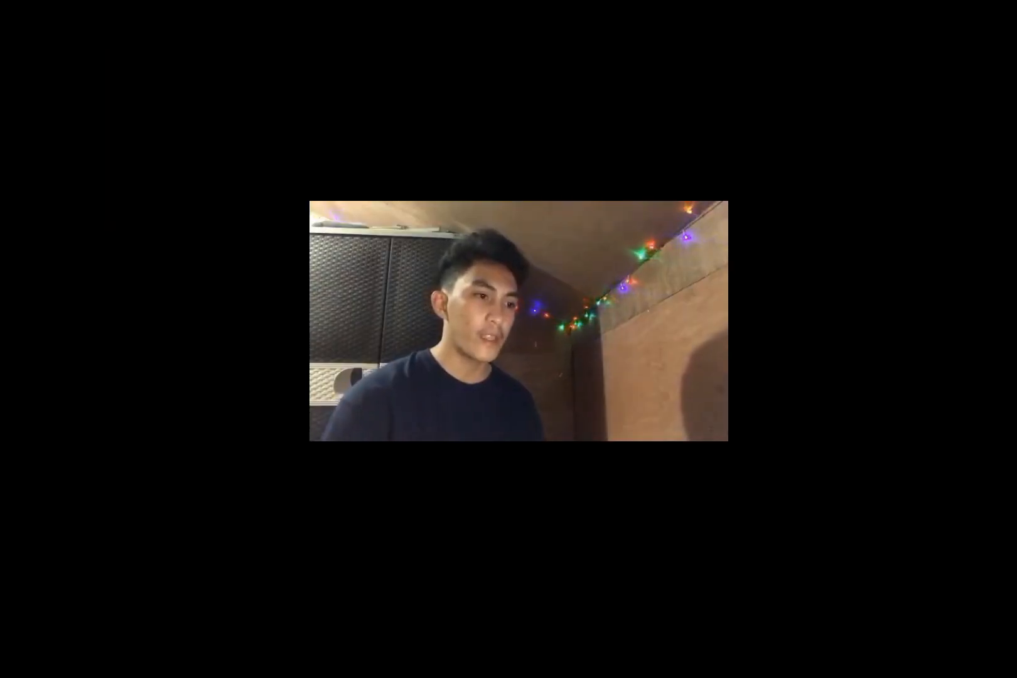